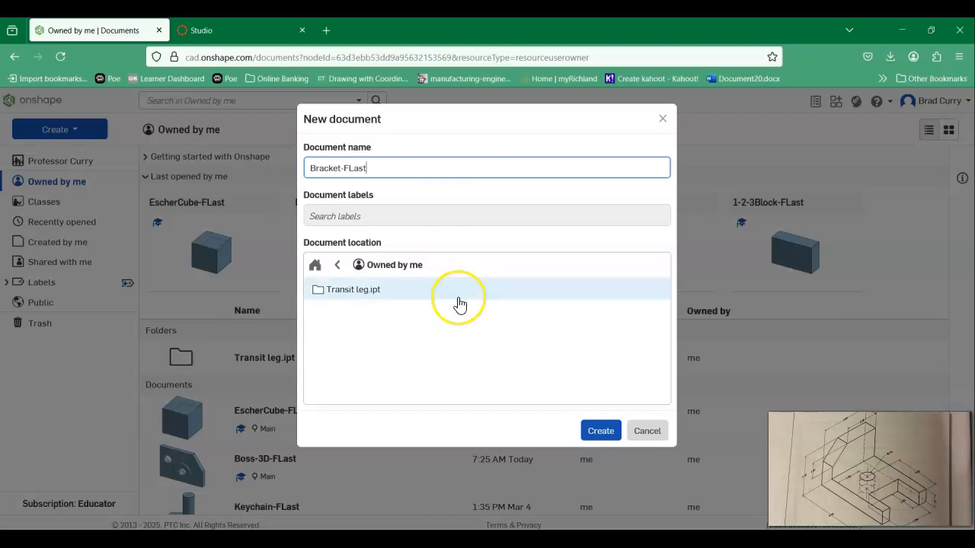
Create the document Bracket-FLast and start a sketch on the Front plane, viewed from the front
click(603, 430)
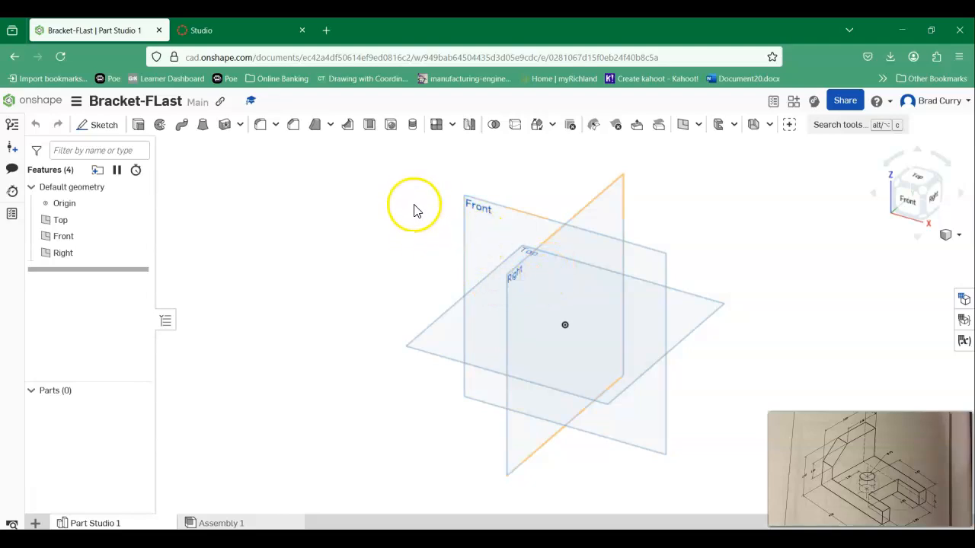
click(105, 126)
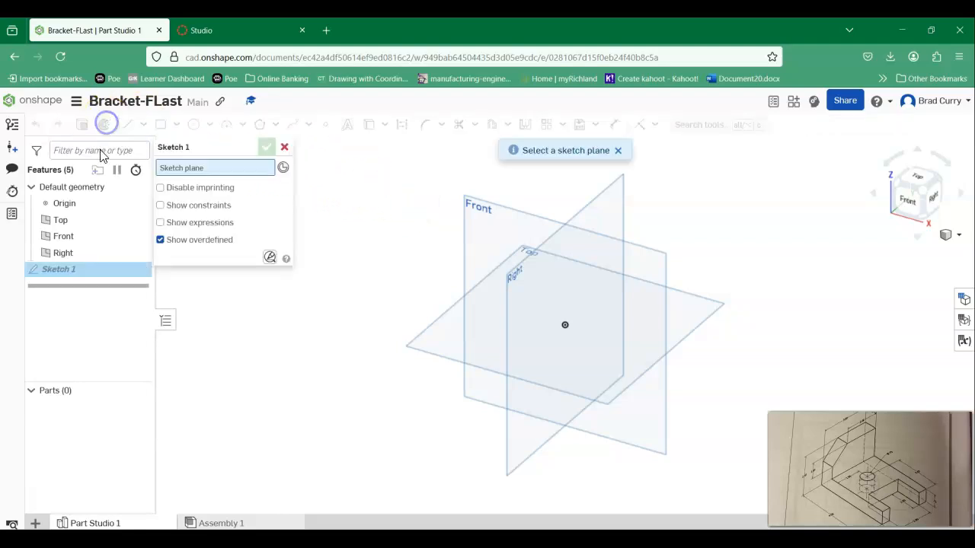
click(481, 211)
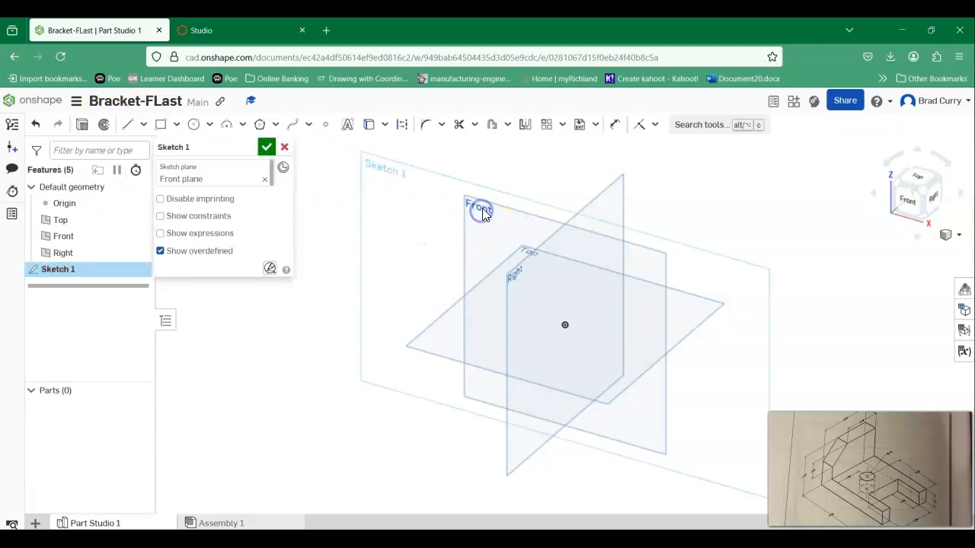
click(909, 202)
middle_drag(831, 215, 803, 222)
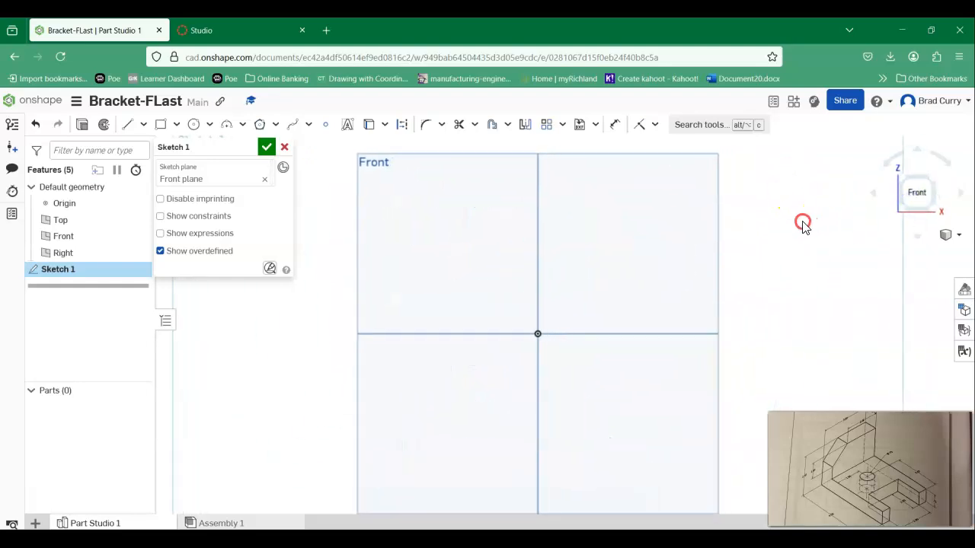
Sketch a closed L-shaped line profile from the origin, about 2.07 in tall and 2.79 in long, with an upright about 0.55 in wide
click(143, 124)
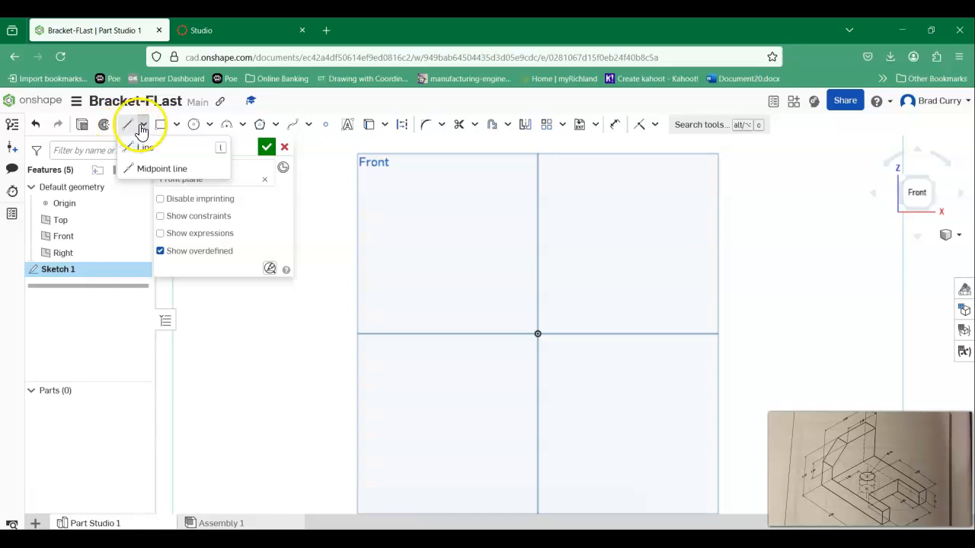
click(161, 170)
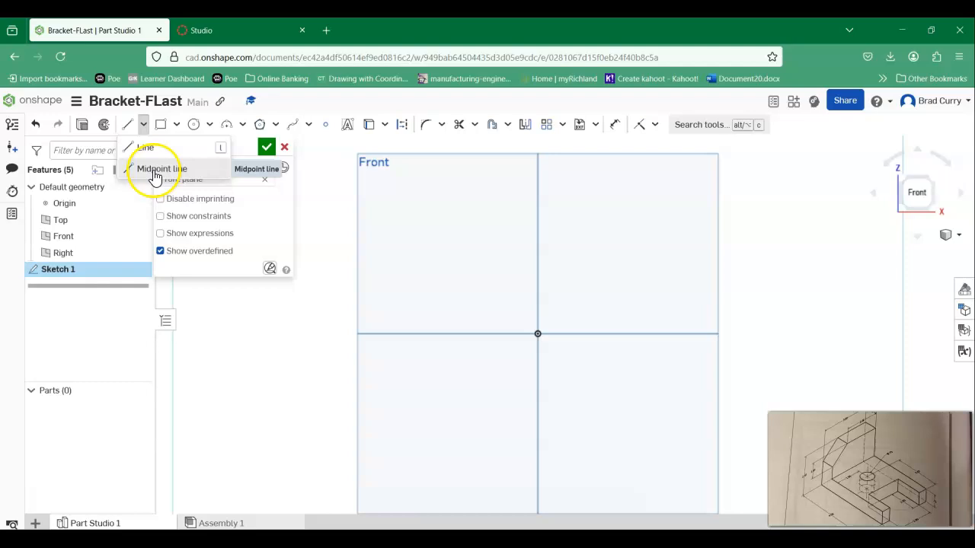
click(128, 124)
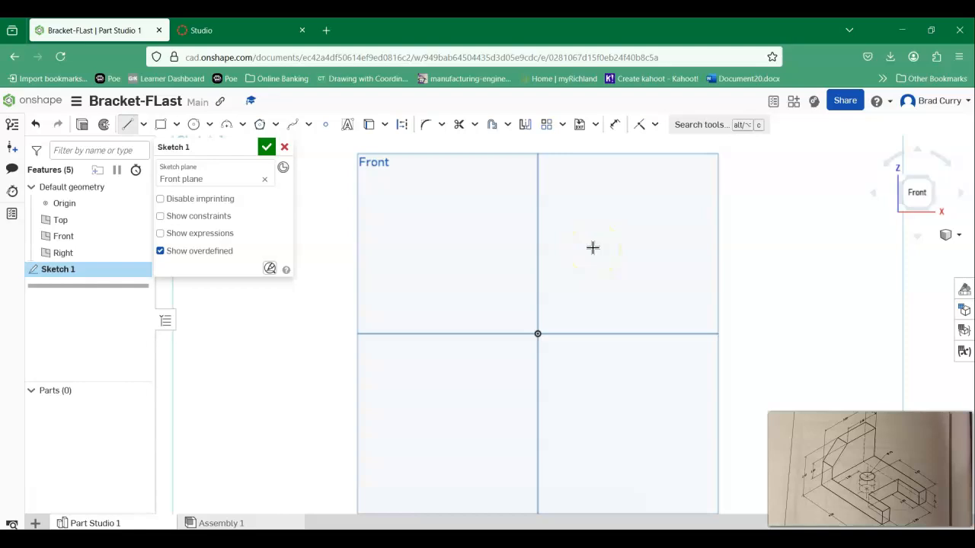
click(538, 334)
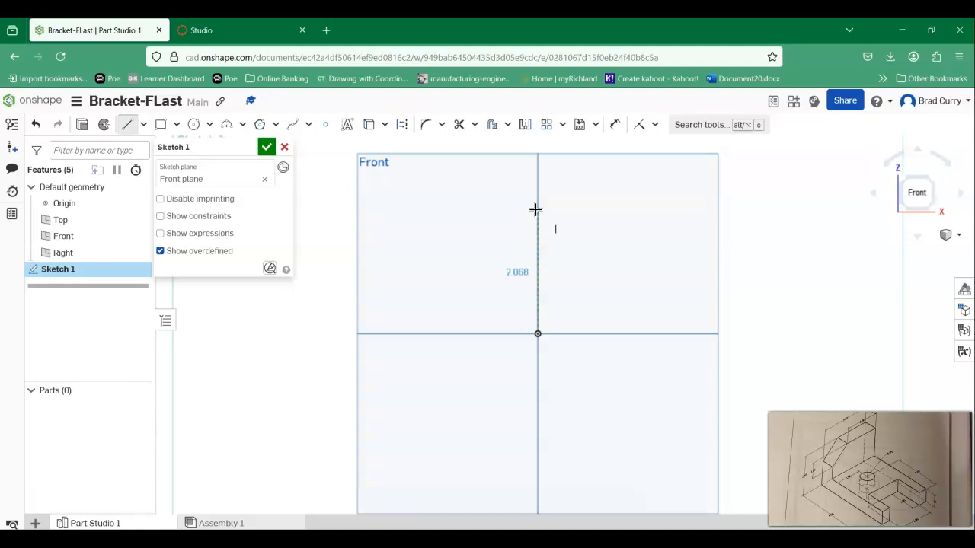
click(537, 209)
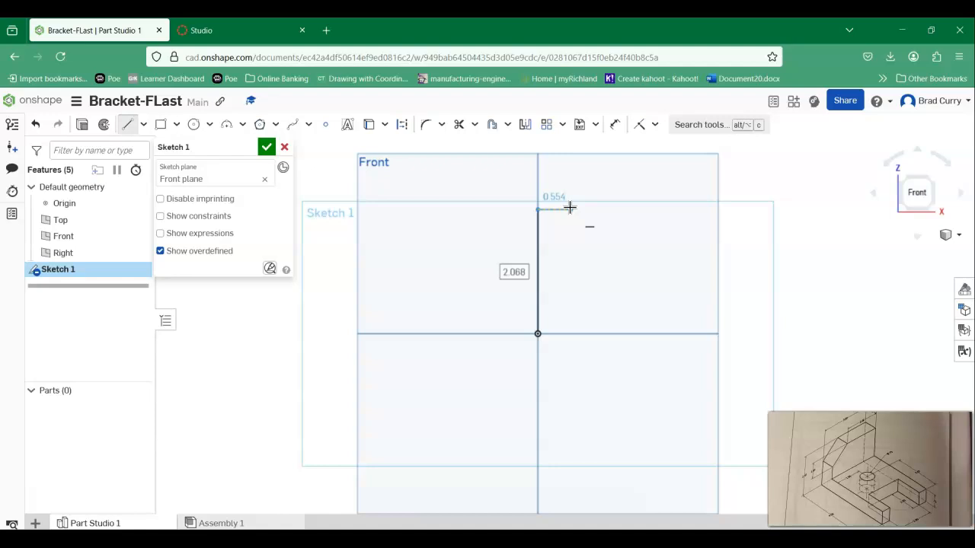
drag(570, 207, 567, 307)
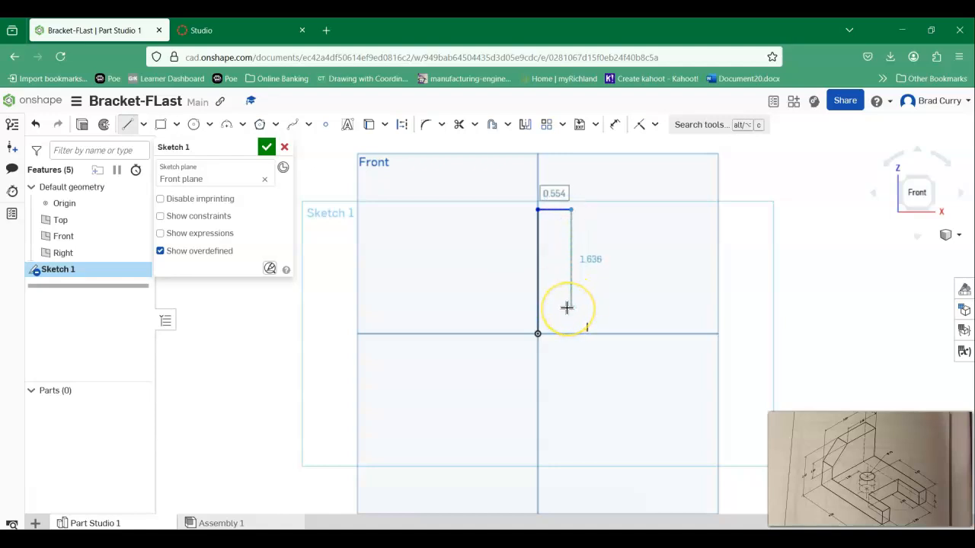
click(567, 307)
click(705, 308)
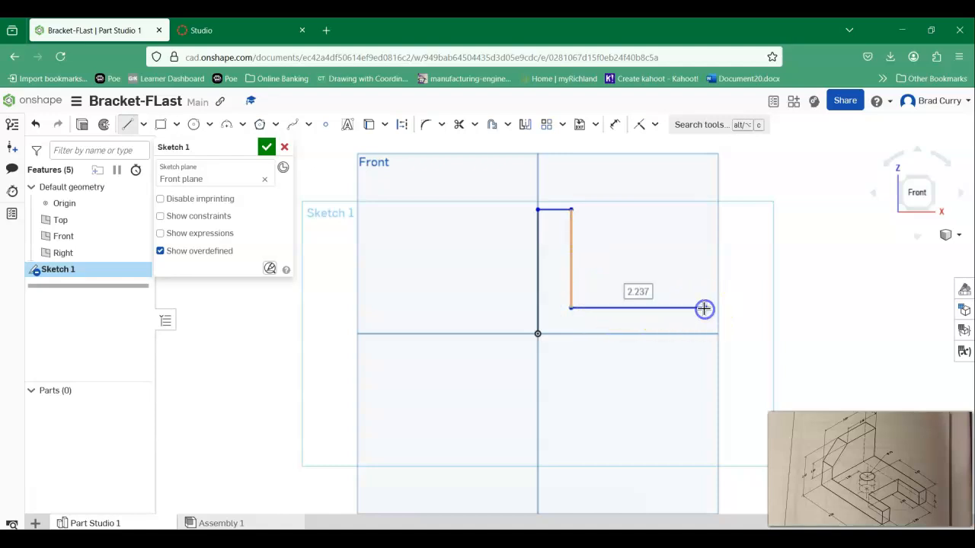
mouse_move(704, 335)
mouse_down()
mouse_move(555, 341)
mouse_move(538, 334)
mouse_up()
mouse_move(801, 220)
middle_down()
mouse_move(693, 227)
mouse_move(724, 226)
middle_up()
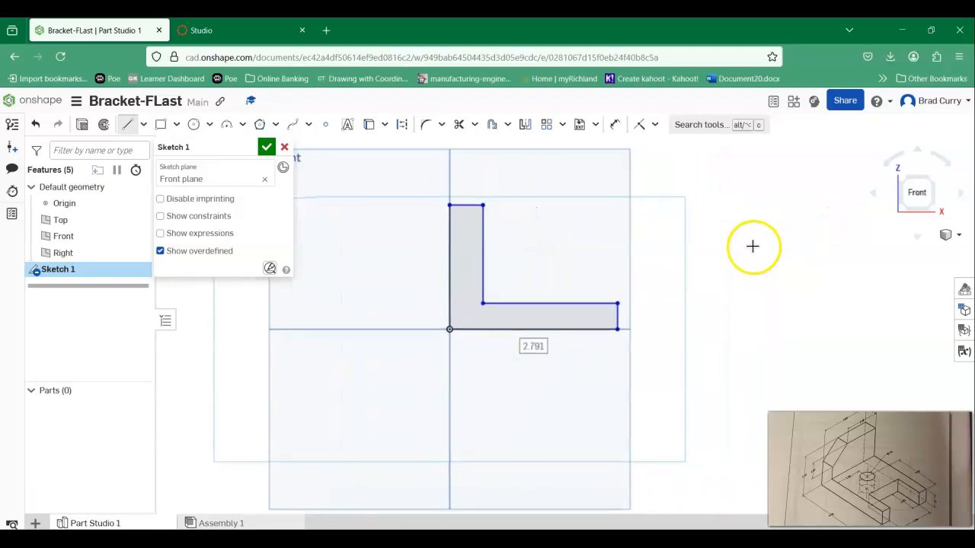
click(763, 216)
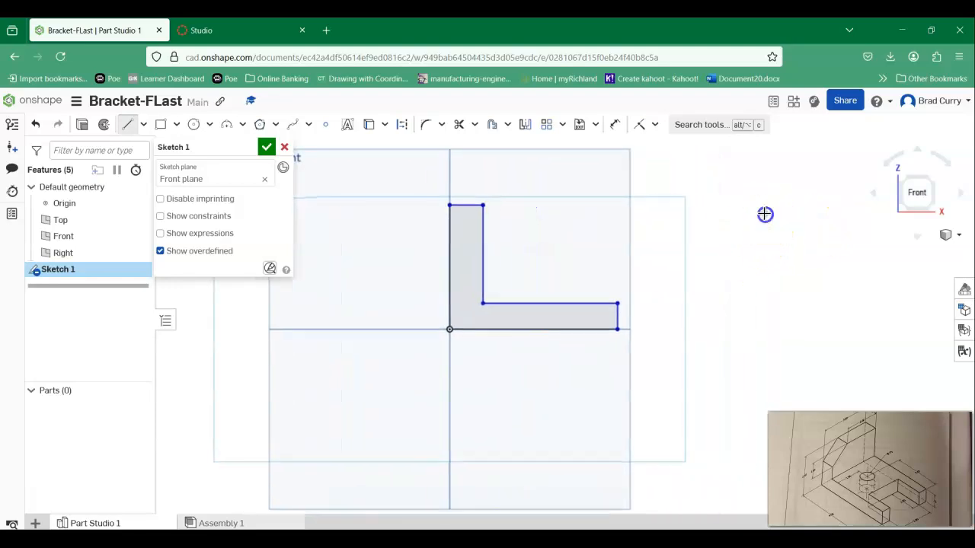
right_click(753, 224)
click(772, 235)
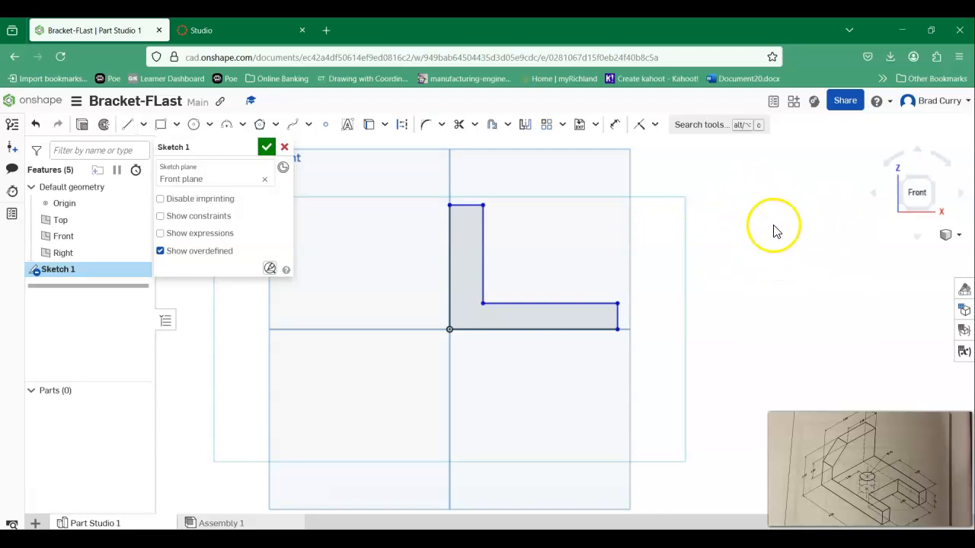
Dimension the bottom edge of the L profile and set it to 4.5 in
click(614, 127)
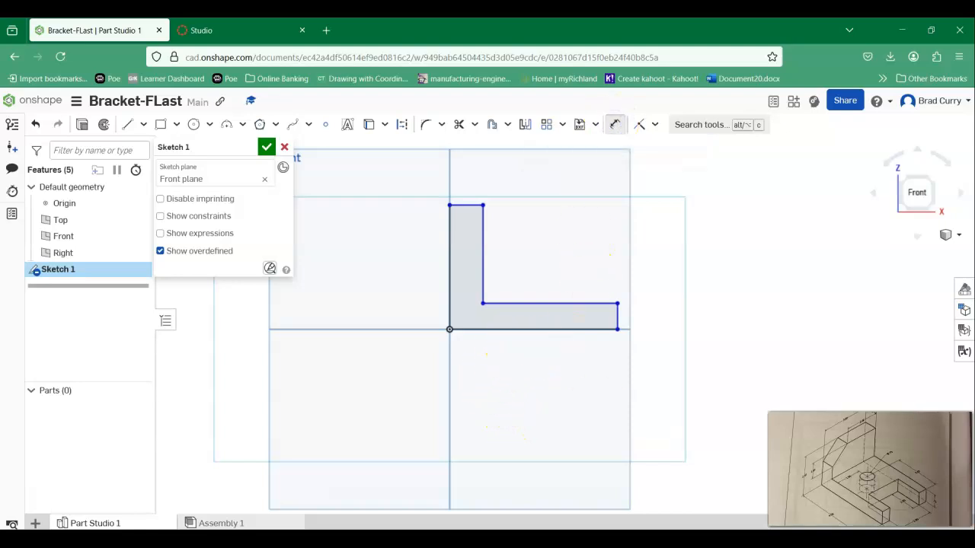
click(528, 329)
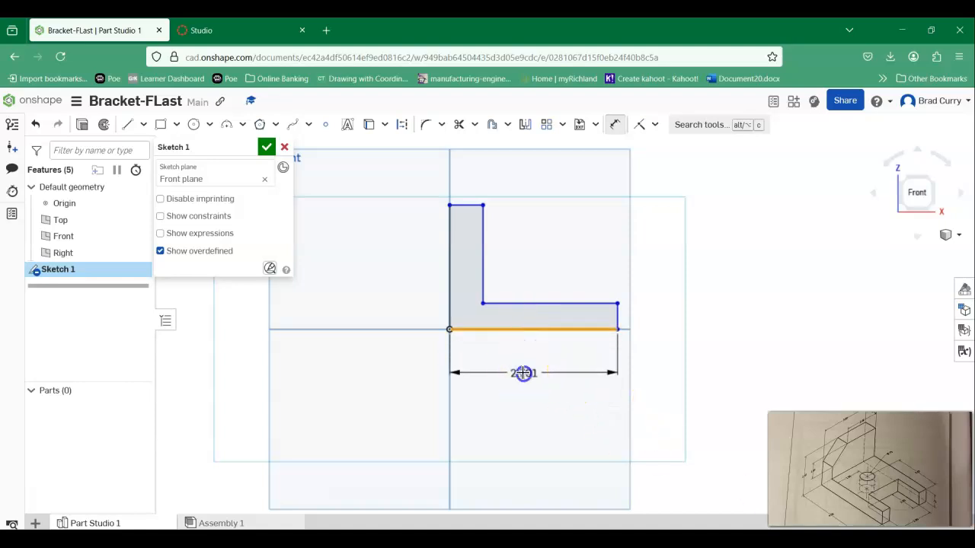
click(524, 374)
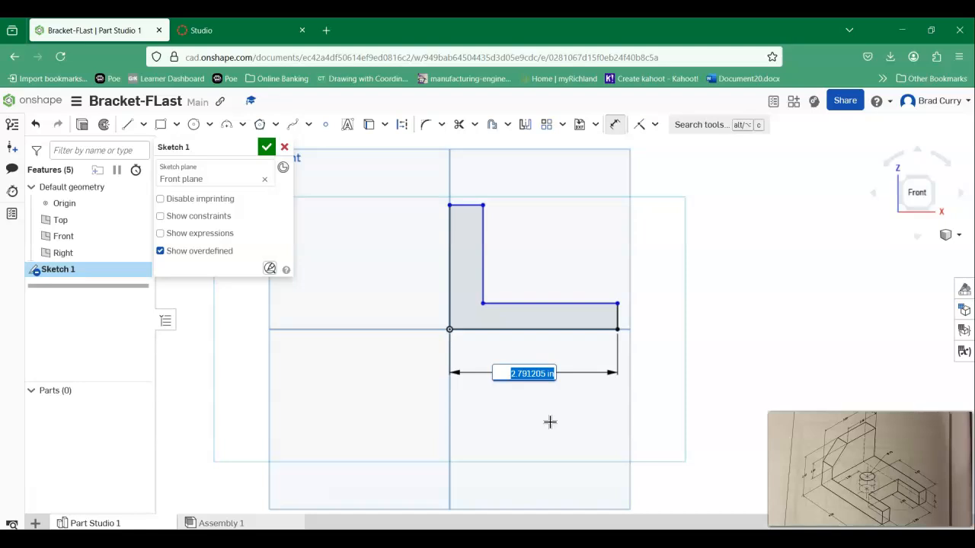
text(4.5)
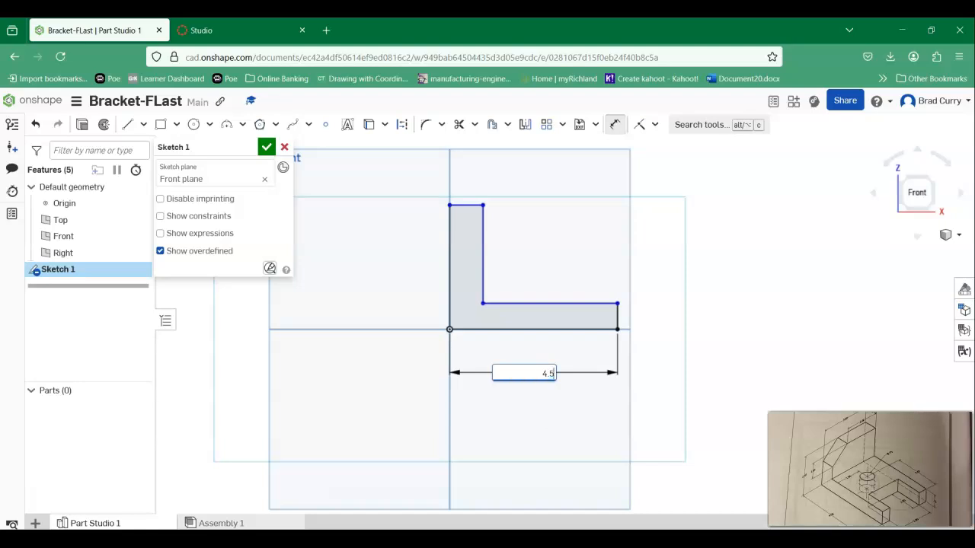
key(Return)
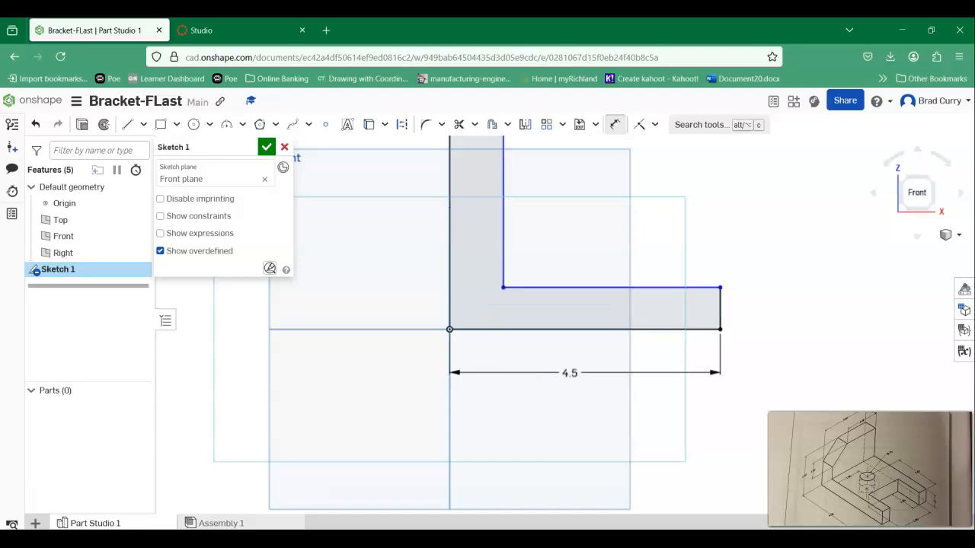
Dimension the vertical edge rising from the origin and set its height to 2.5 in
scroll(615, 272, down, 2)
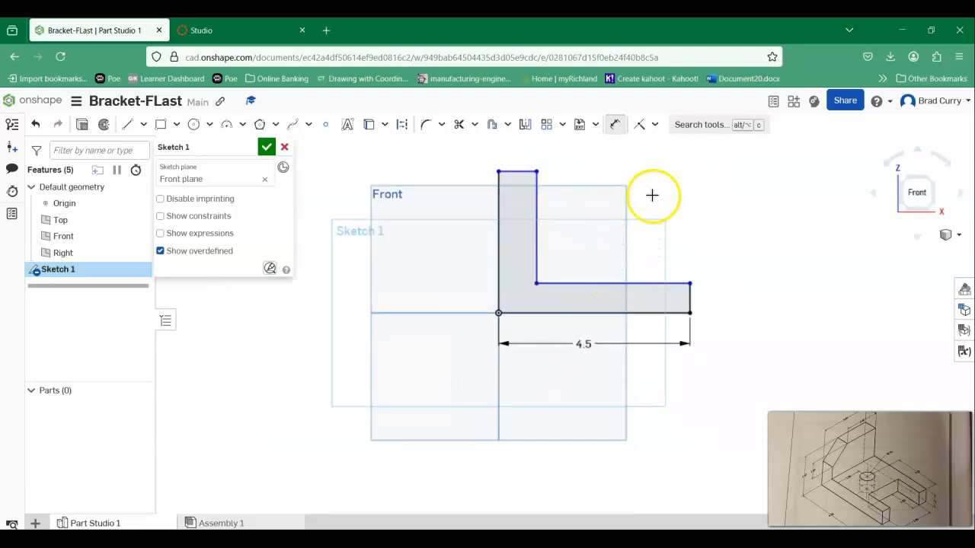
click(499, 255)
click(419, 261)
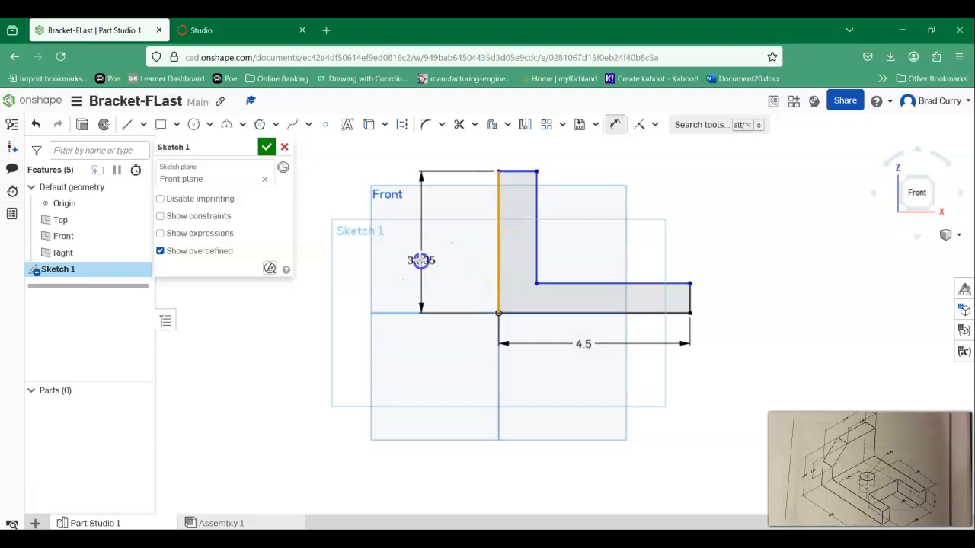
text(2.5)
key(Return)
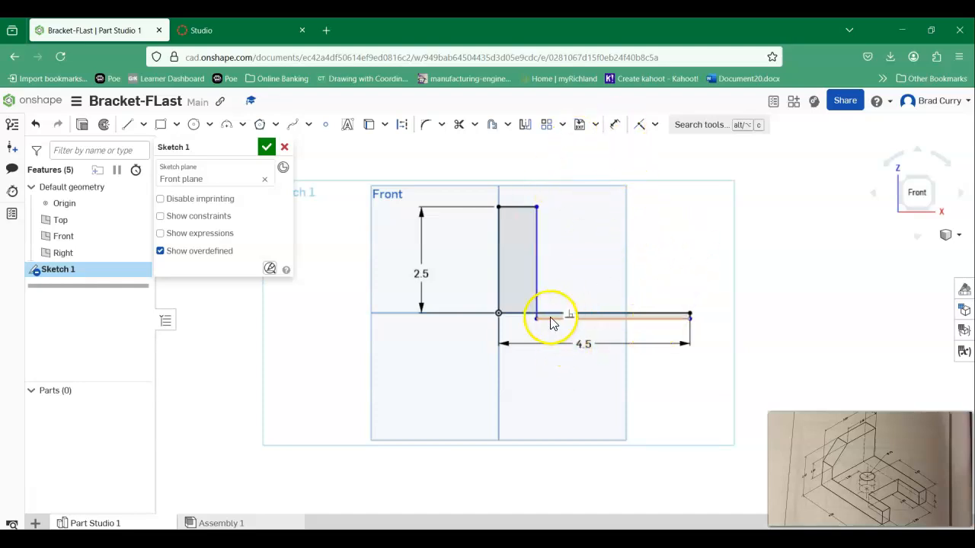
Move the inner edges of the L profile so the base and the upright are each about 1.04 in thick
drag(544, 319, 544, 278)
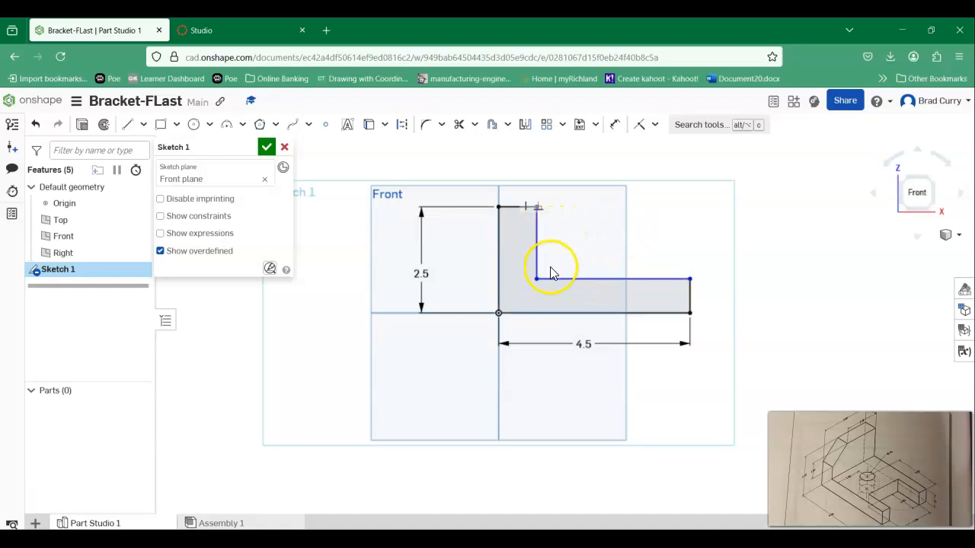
mouse_move(536, 240)
mouse_down()
mouse_move(561, 242)
mouse_move(534, 241)
mouse_up()
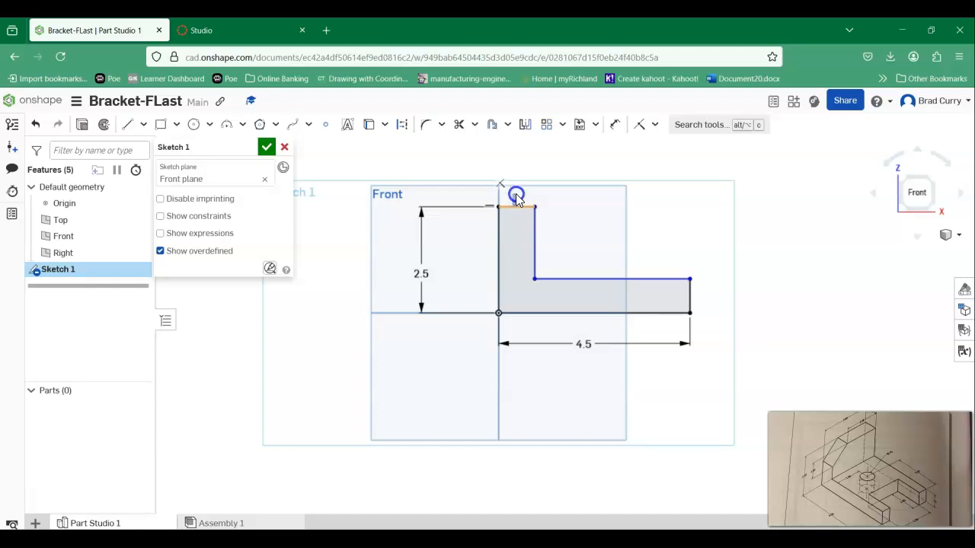
click(512, 208)
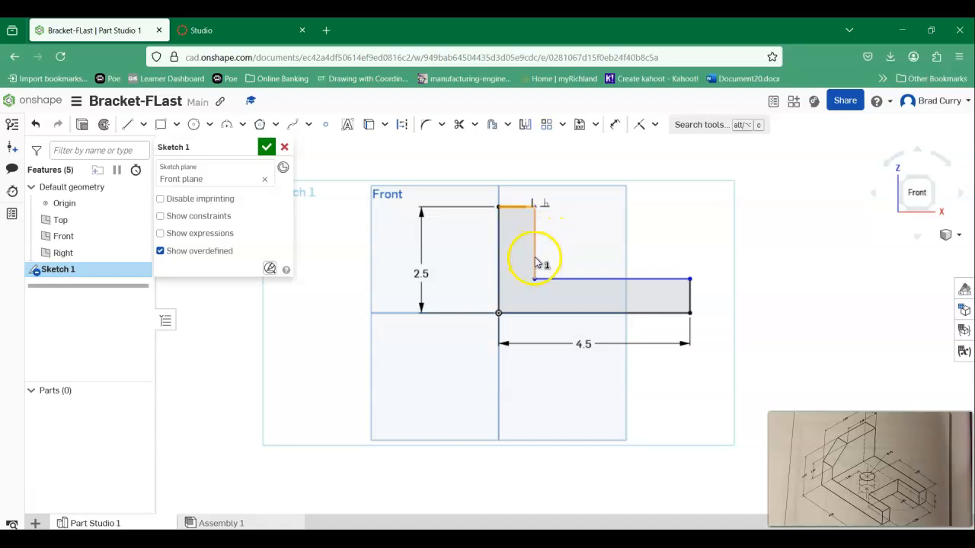
mouse_move(536, 262)
mouse_down()
mouse_move(568, 259)
mouse_move(544, 249)
mouse_move(572, 251)
mouse_move(573, 269)
mouse_up()
click(684, 204)
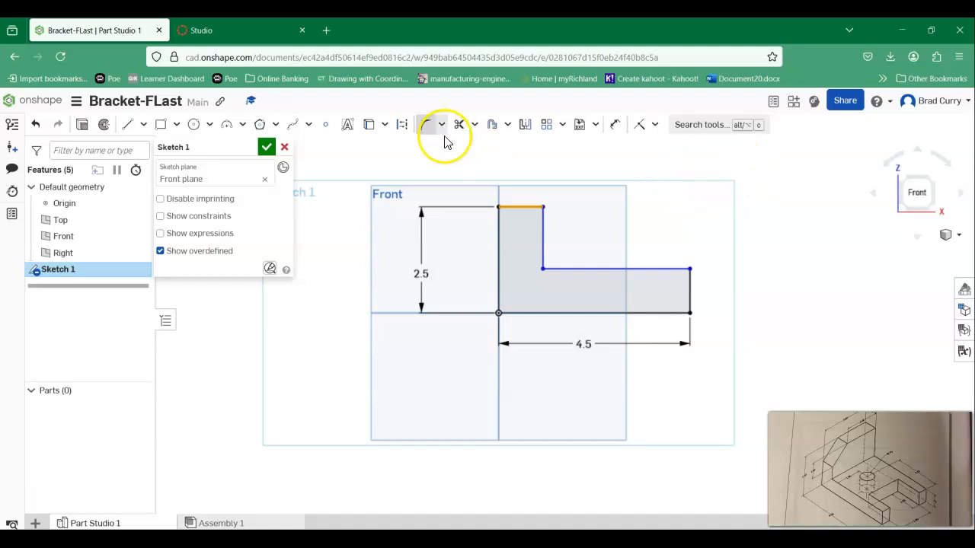
Dimension the short end edge of the base and set its thickness to 0.75 in
click(615, 125)
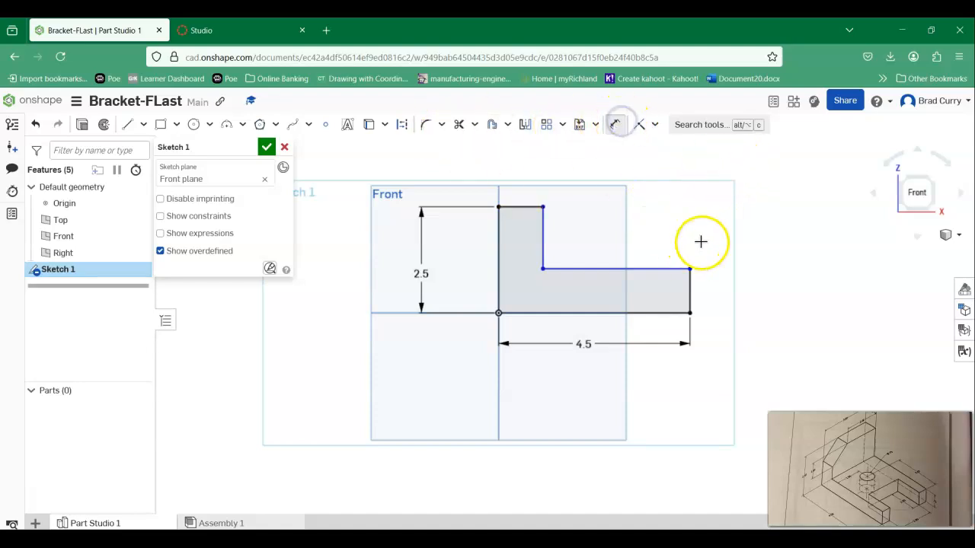
click(690, 293)
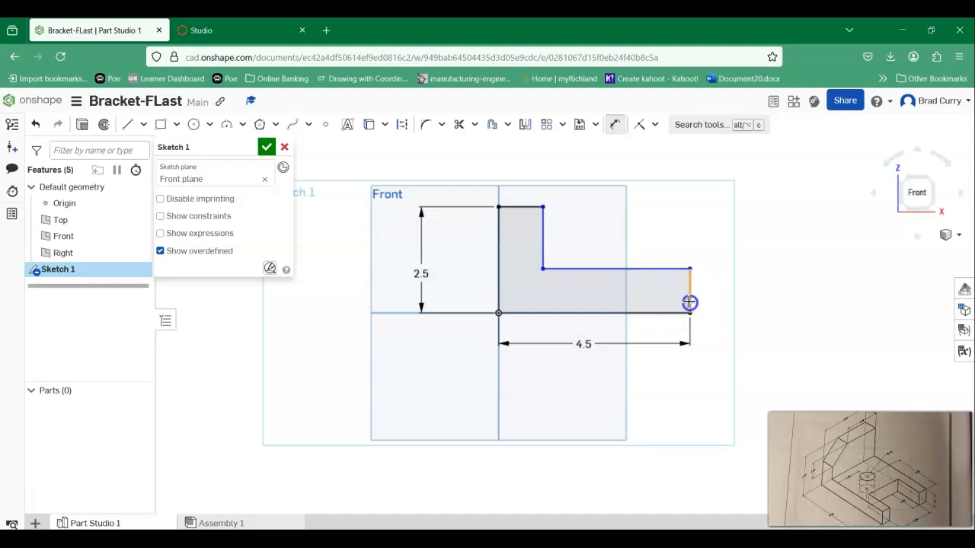
click(736, 289)
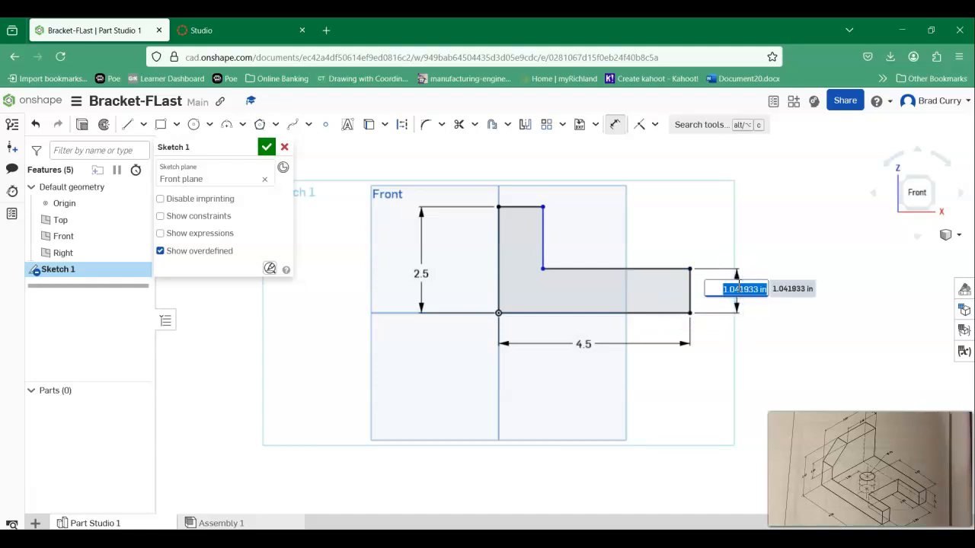
text(.75)
key(Return)
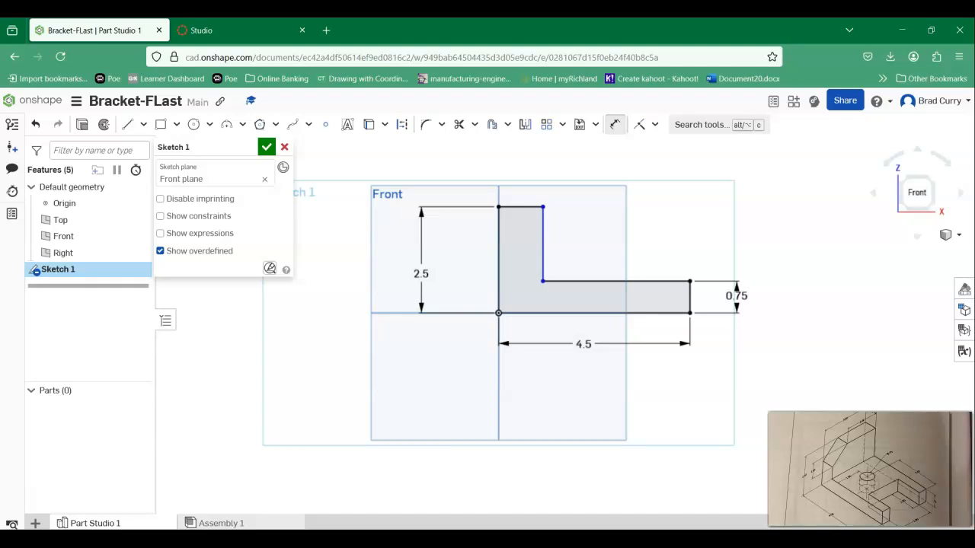
Dimension the upright's short top edge, accepting its drawn width
click(515, 207)
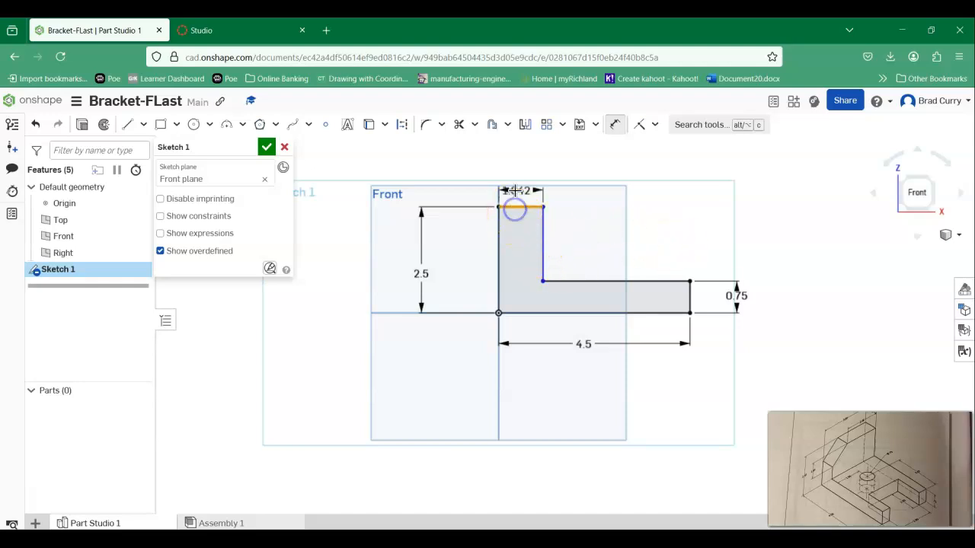
click(450, 192)
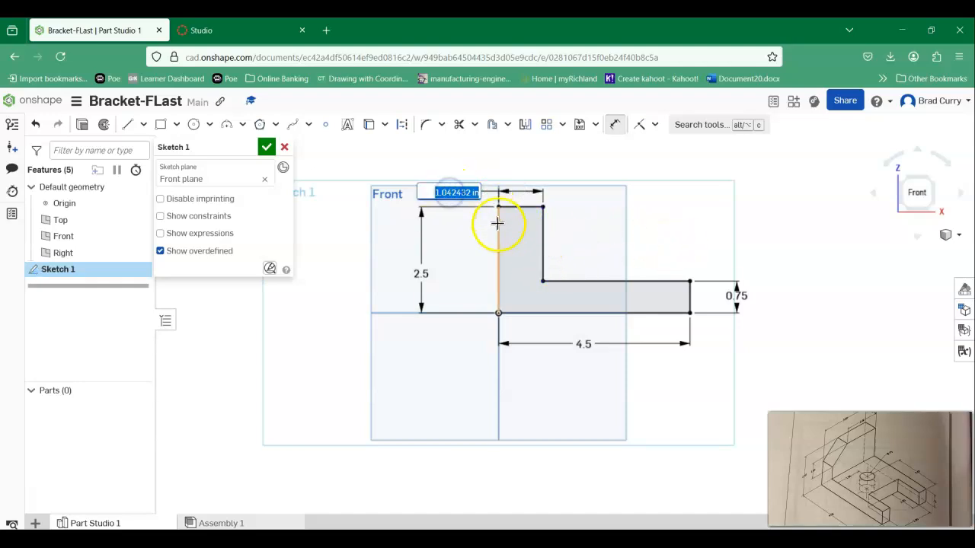
middle_drag(497, 222, 485, 260)
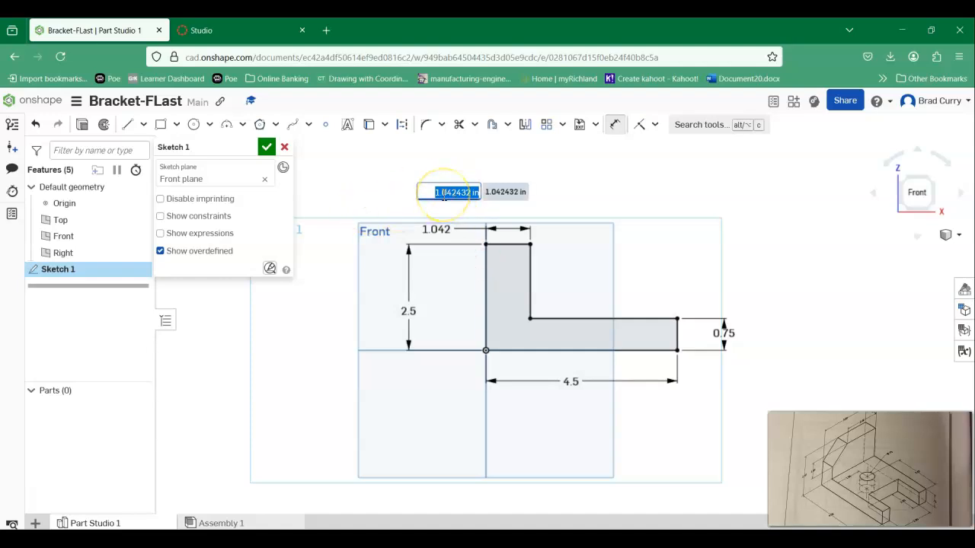
key(Return)
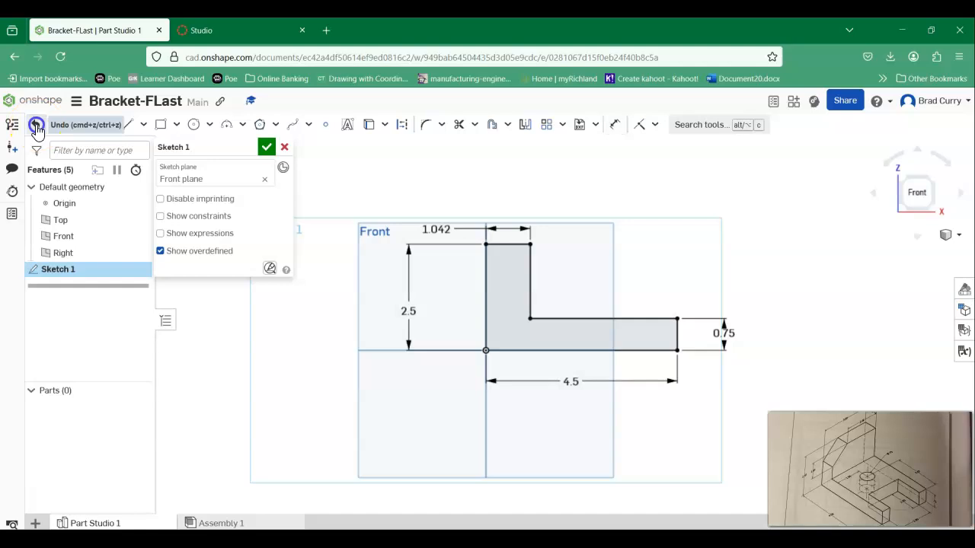
Undo the top edge dimension and the 0.75 in thickness value of the base
click(35, 126)
click(36, 125)
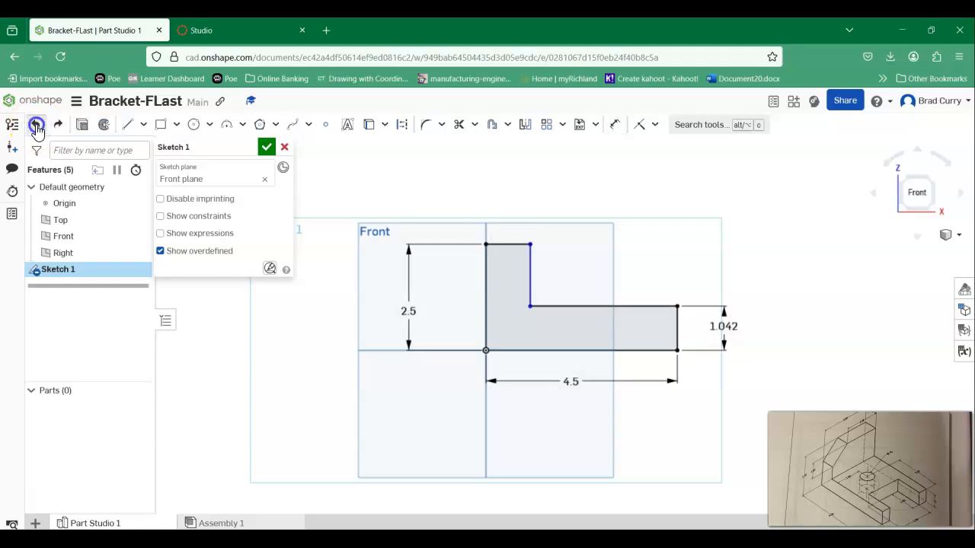
Undo the remaining thickness dimension of the base and dimension its short end edge again at 0.75 in
click(36, 126)
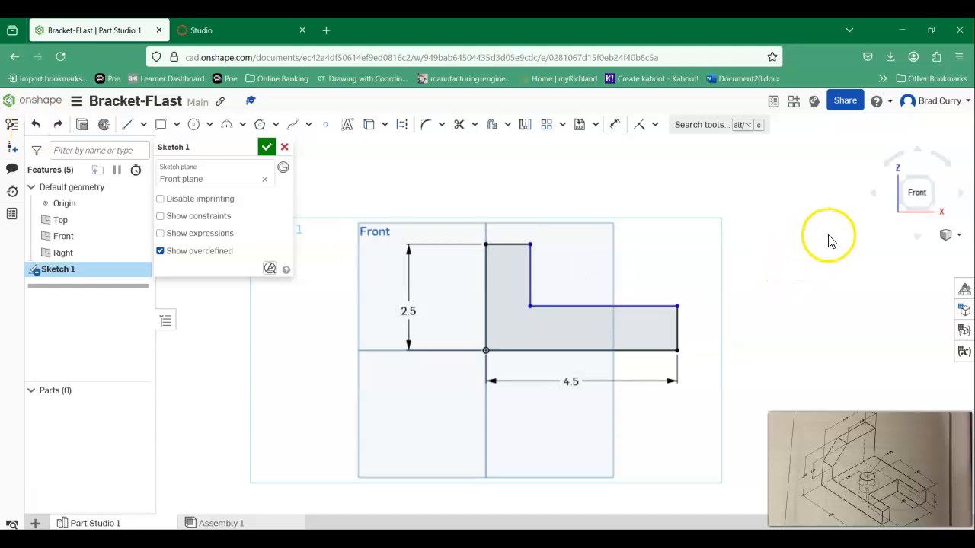
click(615, 125)
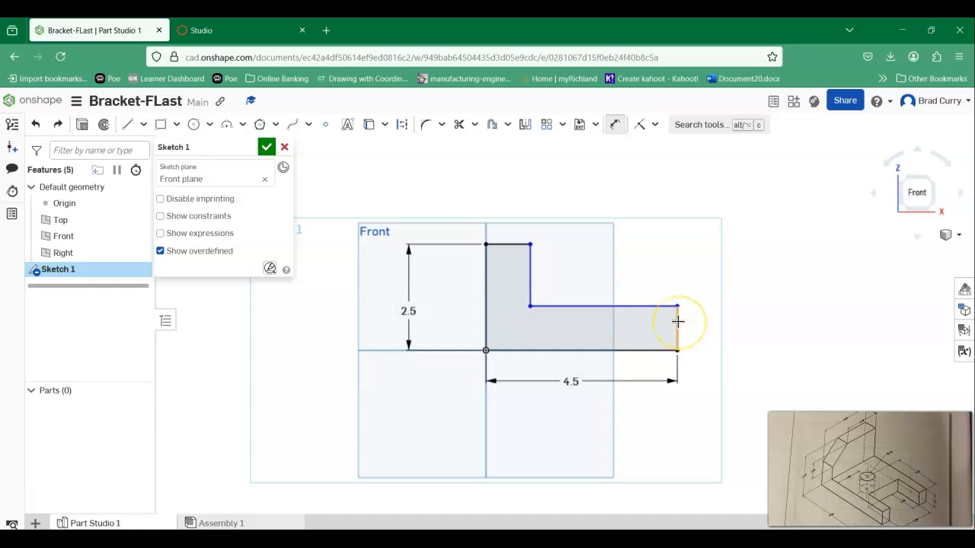
click(678, 322)
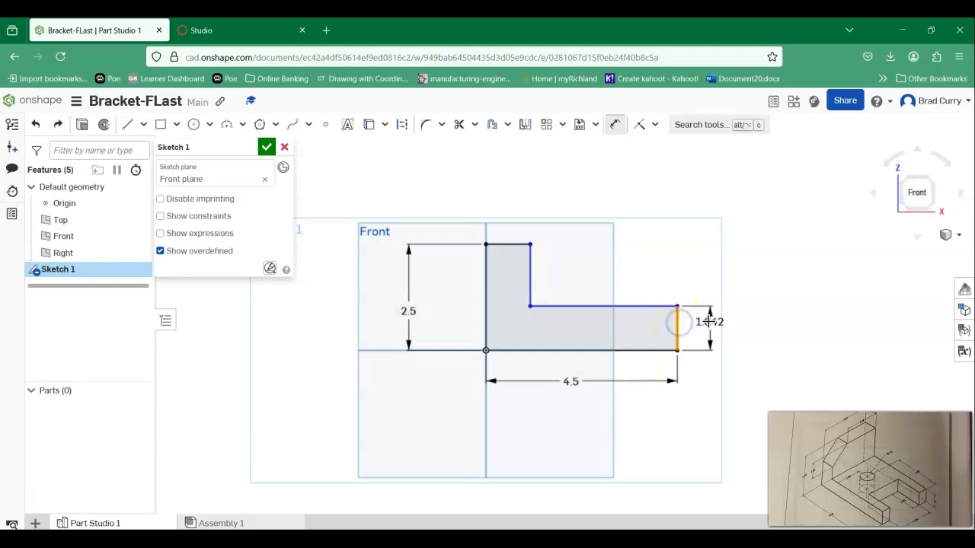
click(727, 322)
key(BackSpace)
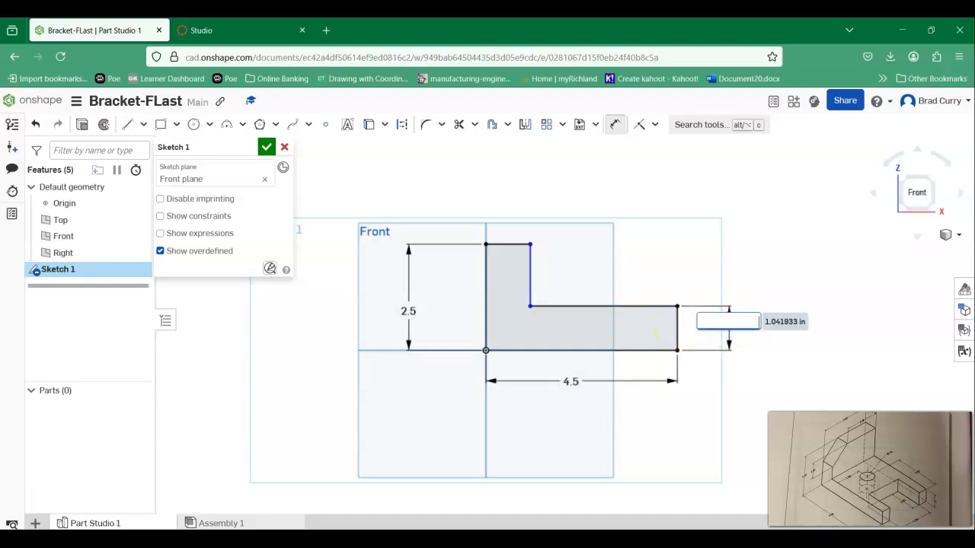
text(.75)
key(Return)
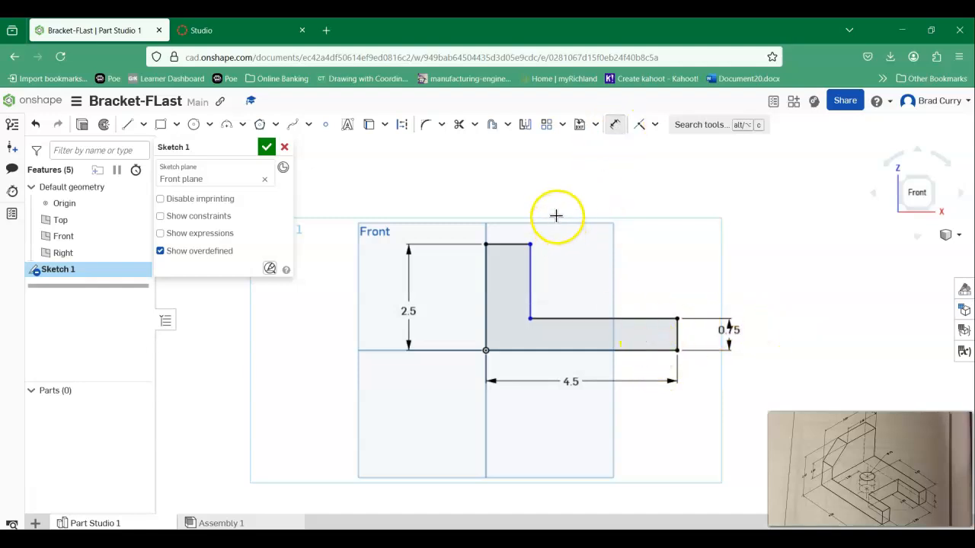
Try dimensioning the upright's thickness at 0.75 in between its two top corner points, and undo it
click(485, 246)
click(530, 246)
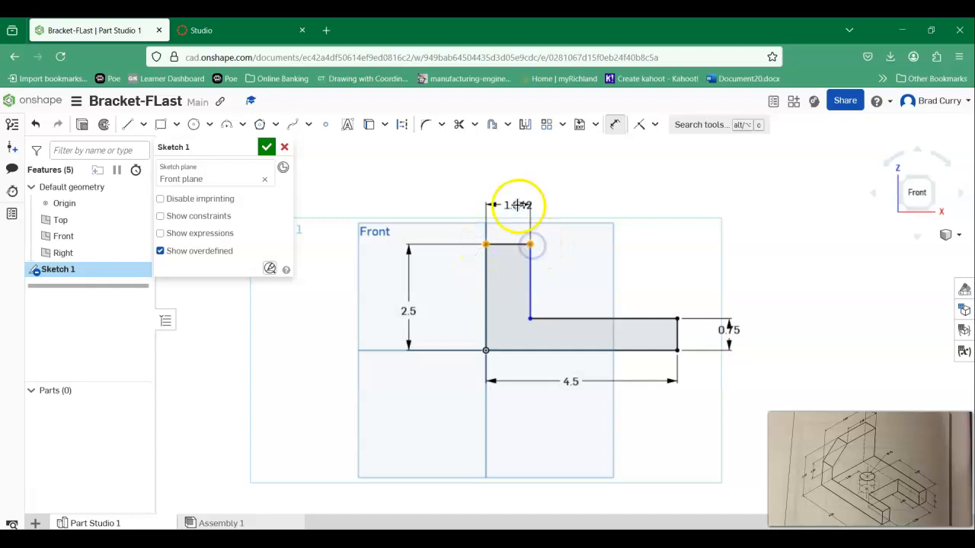
click(518, 205)
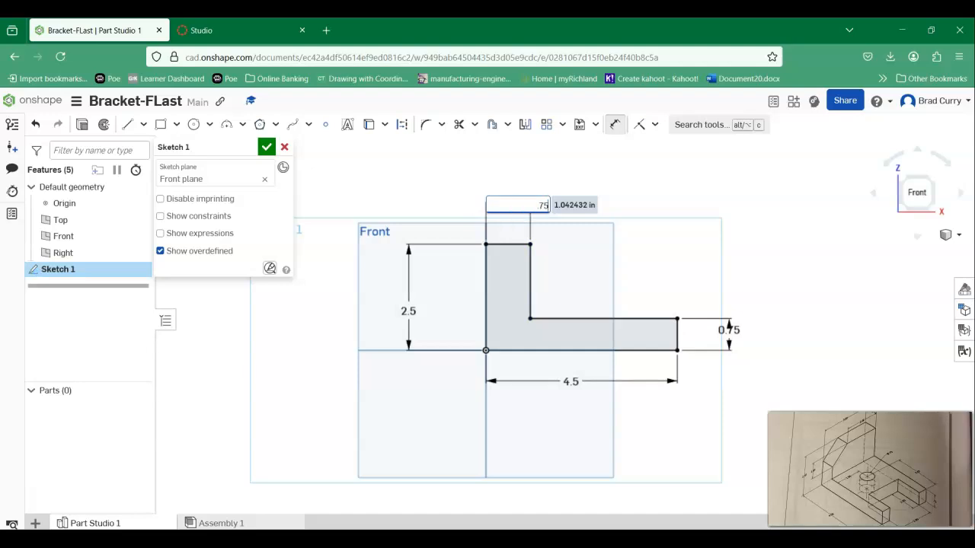
text(.75)
key(Return)
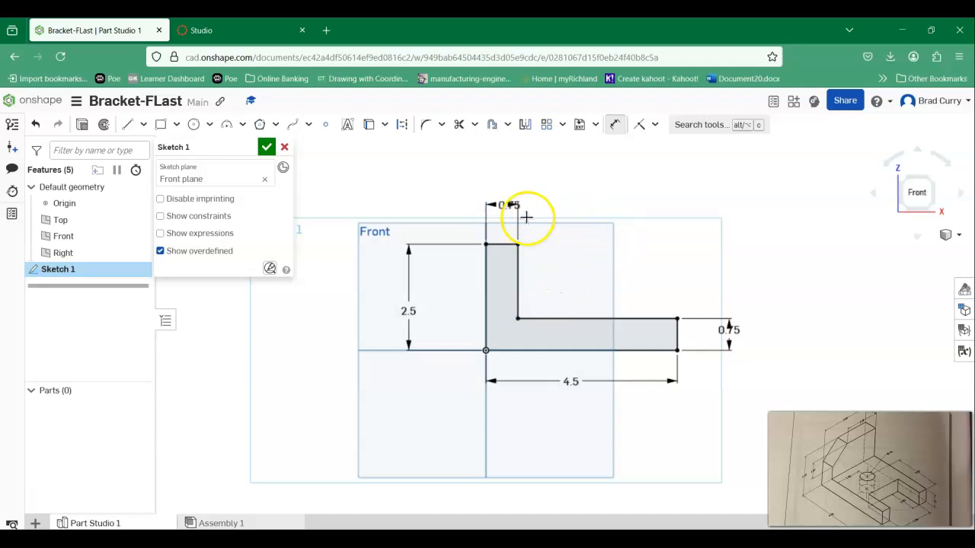
click(35, 124)
click(35, 124)
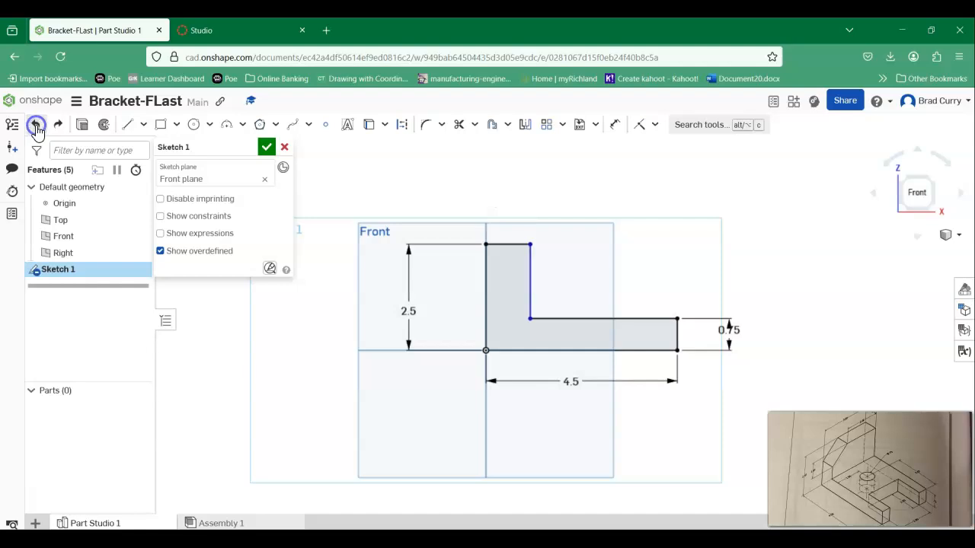
Dimension the distance between the upright's two vertical edges at 0.75 in and finish the profile sketch
click(616, 124)
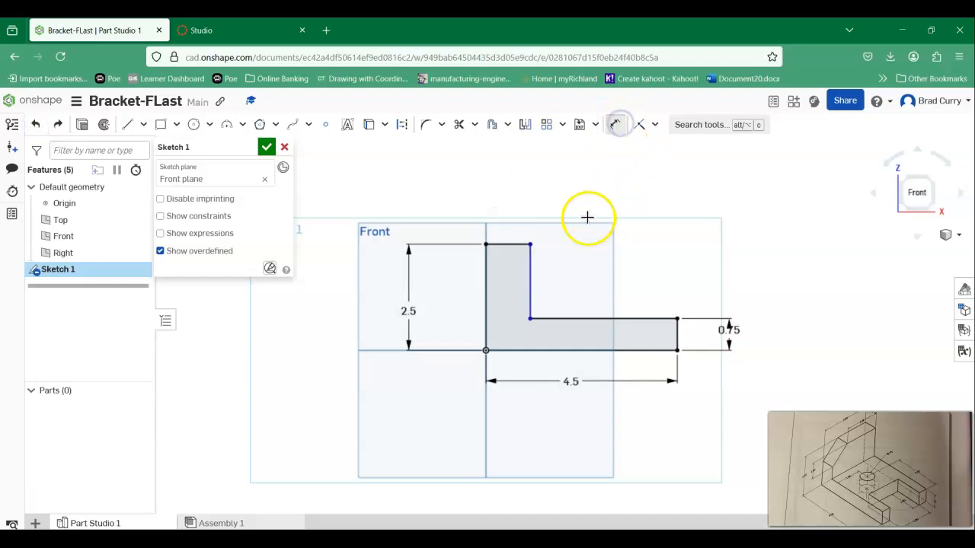
click(486, 268)
click(532, 277)
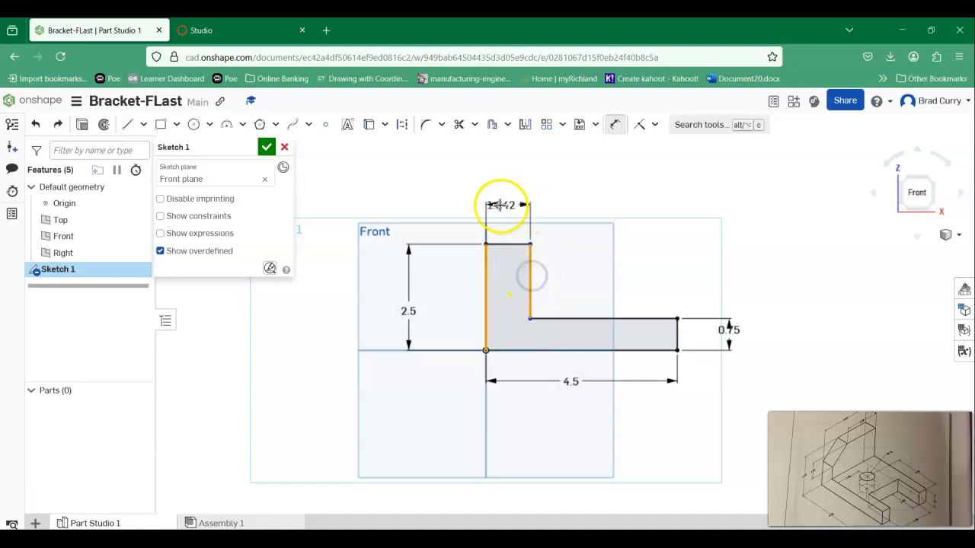
click(457, 204)
text(.75)
key(Return)
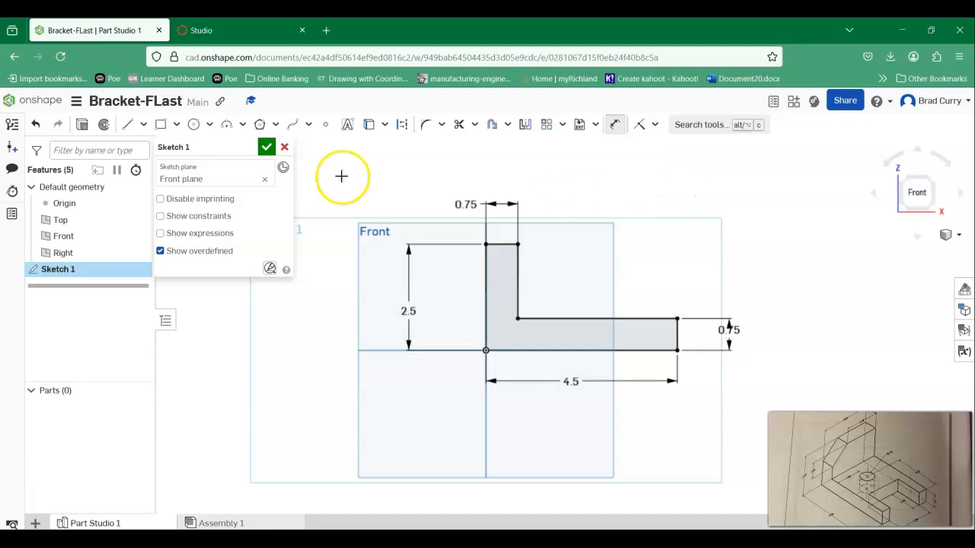
click(267, 149)
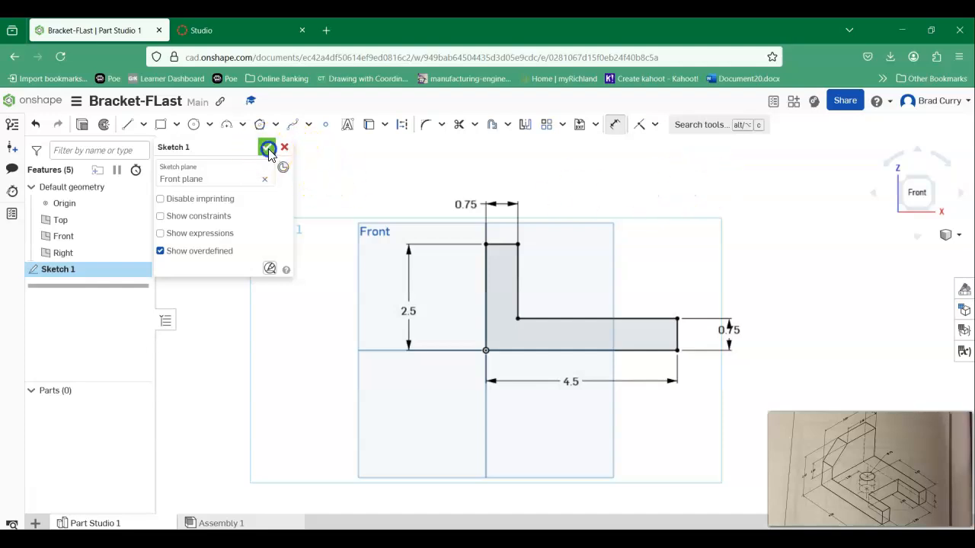
Extrude the L profile as a new solid with a blind depth of 3 in
click(959, 239)
click(916, 252)
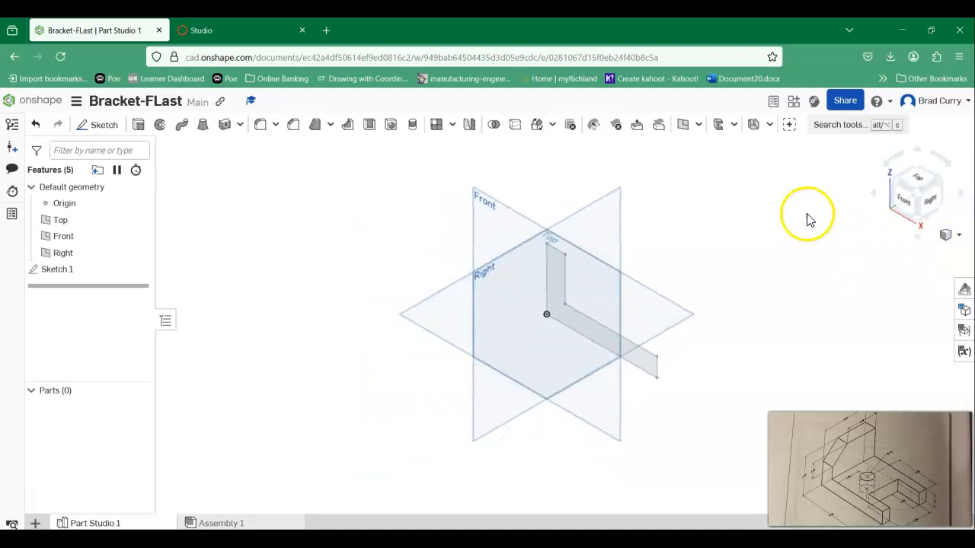
middle_drag(809, 219, 750, 219)
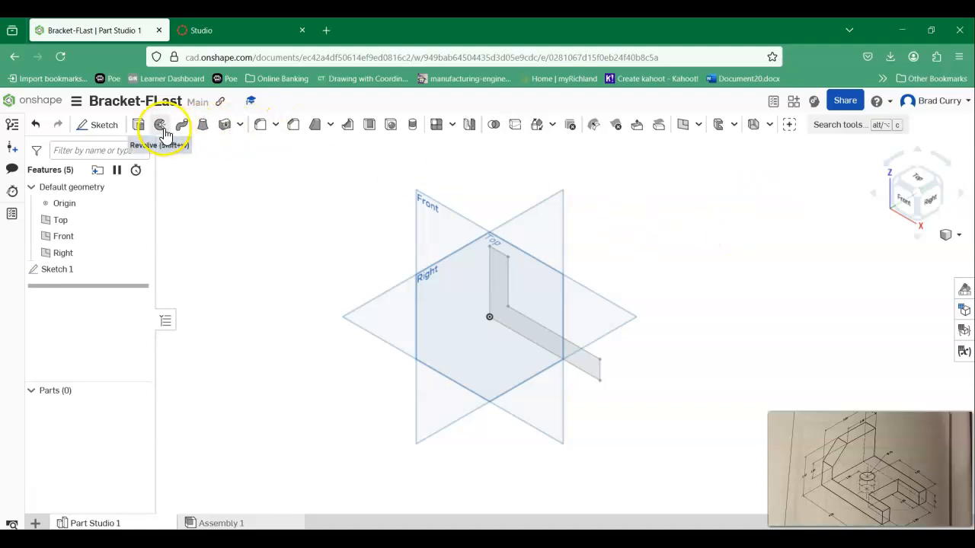
click(138, 124)
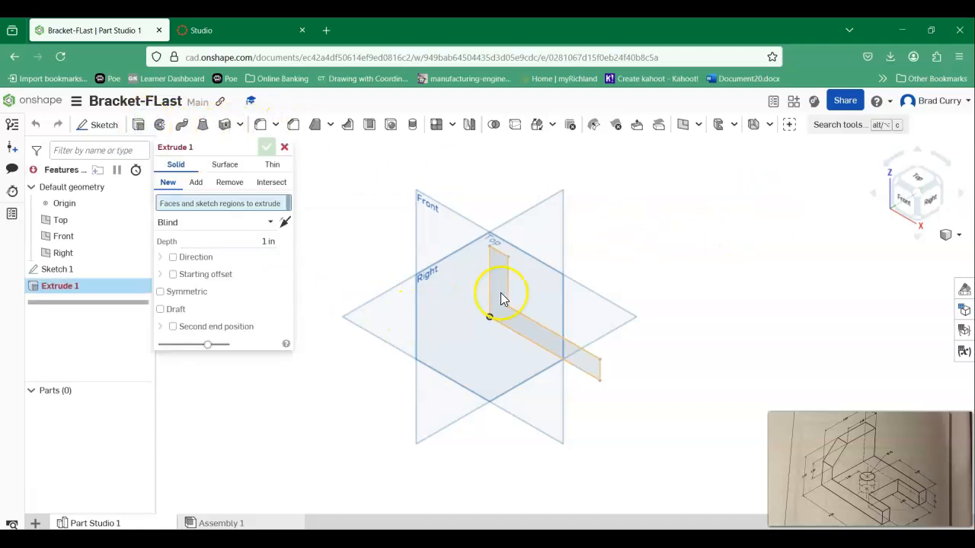
click(492, 295)
mouse_move(501, 343)
mouse_down()
mouse_move(420, 392)
mouse_move(600, 261)
mouse_move(631, 254)
mouse_up()
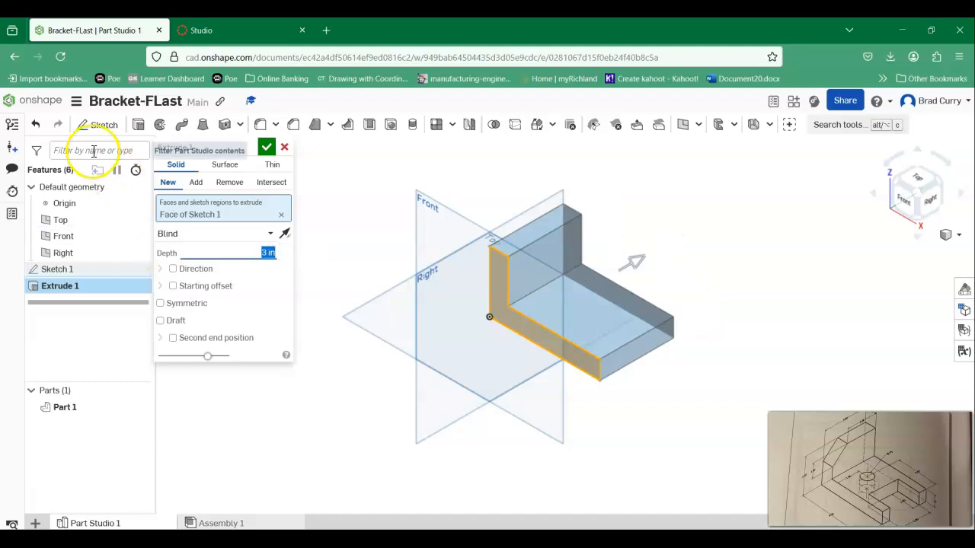
click(266, 147)
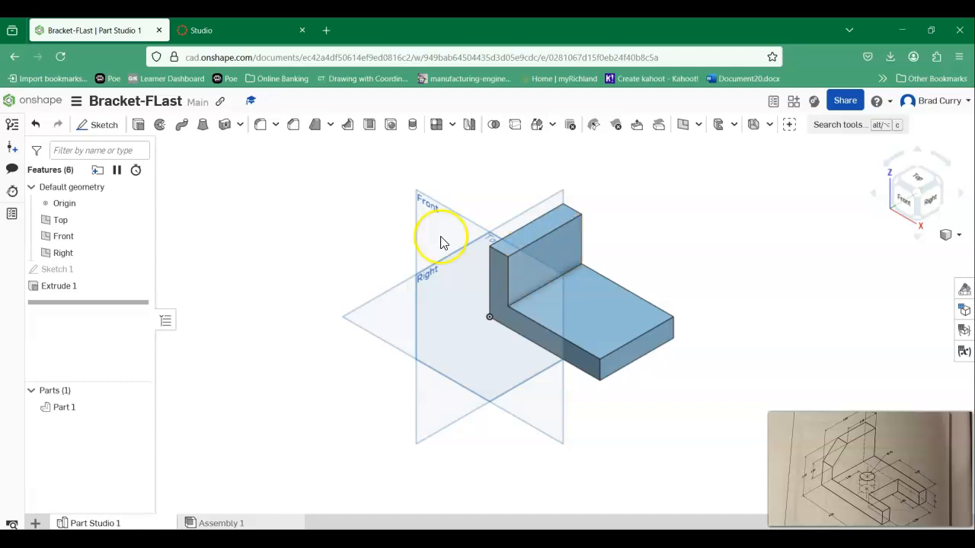
Sketch a corner rectangle about 1.33 by 1.67 in on the base's upper face, starting on its free end edge
click(102, 127)
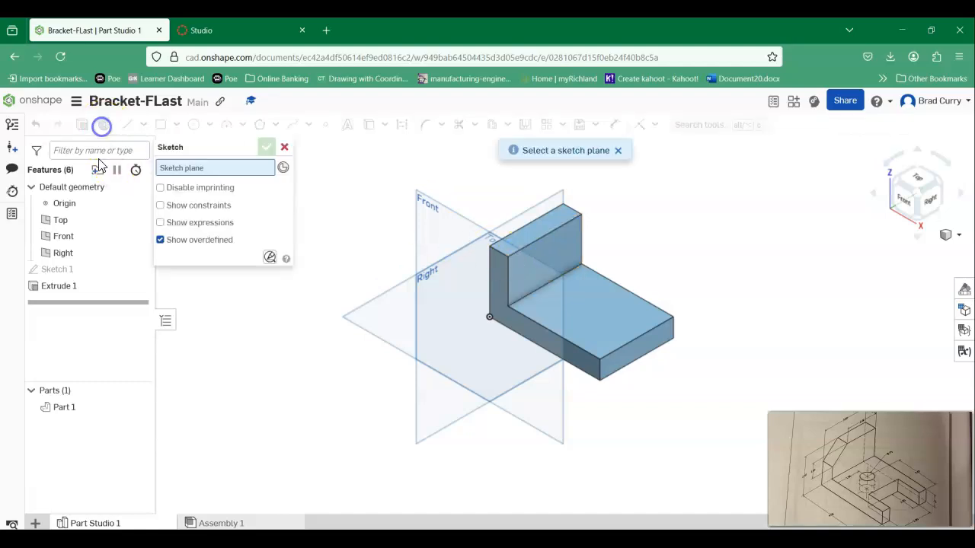
click(599, 324)
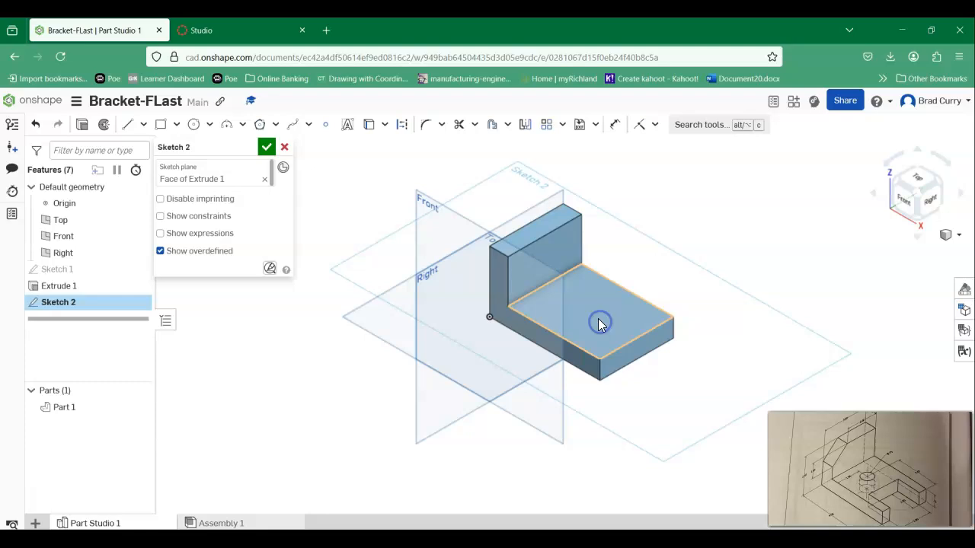
click(919, 183)
mouse_move(861, 239)
right_down()
mouse_move(767, 266)
mouse_move(736, 298)
right_up()
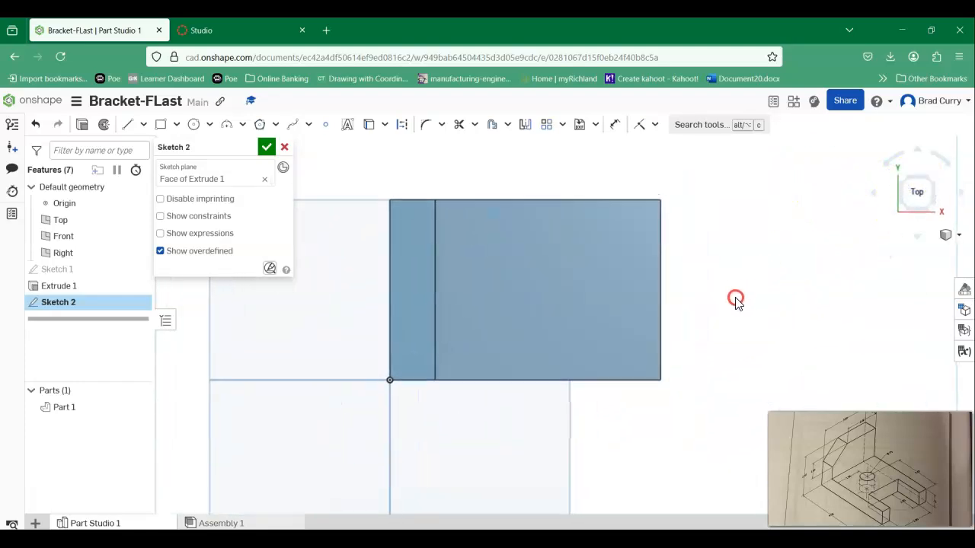
click(175, 126)
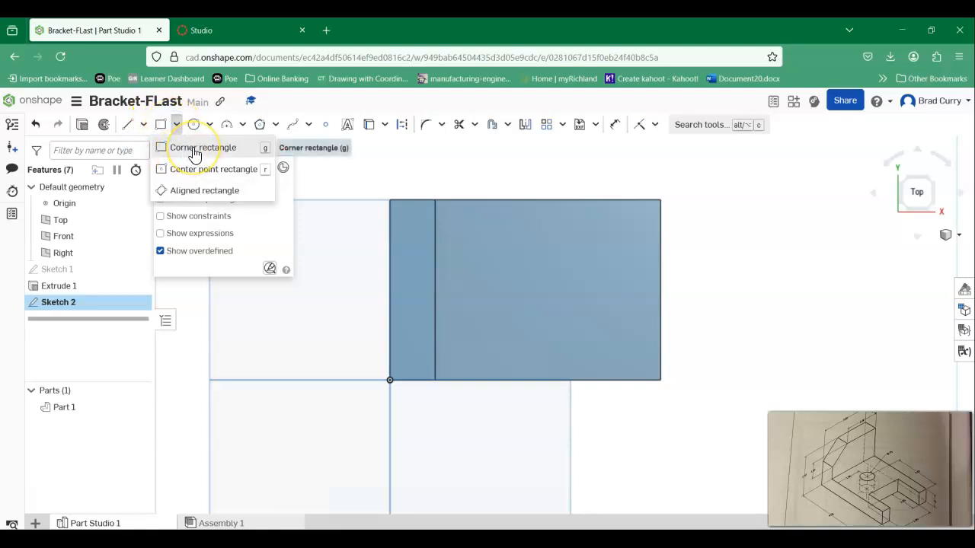
click(195, 150)
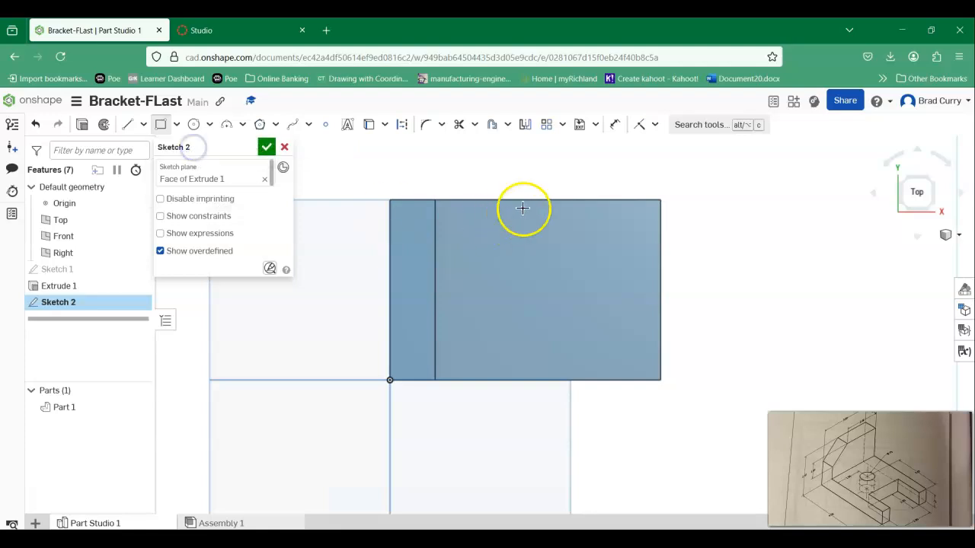
click(660, 237)
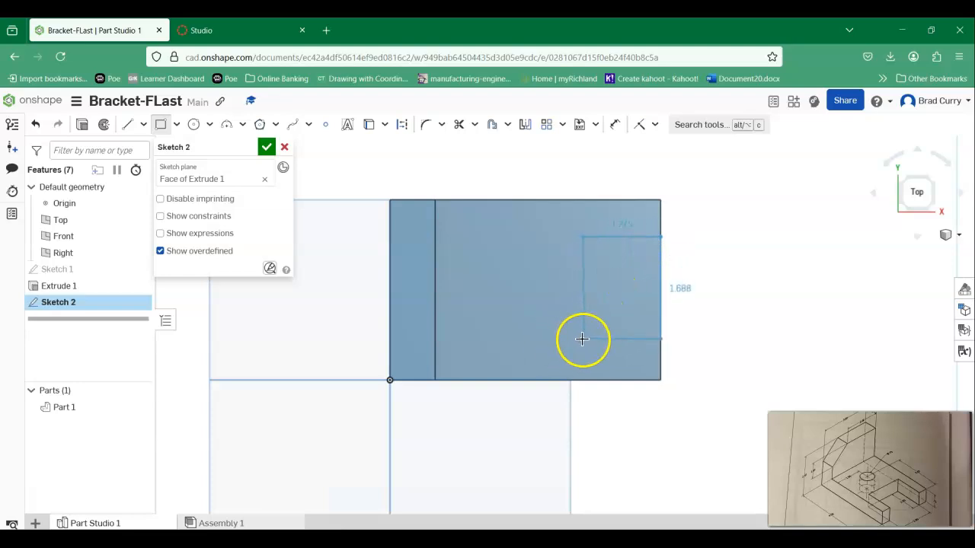
click(581, 336)
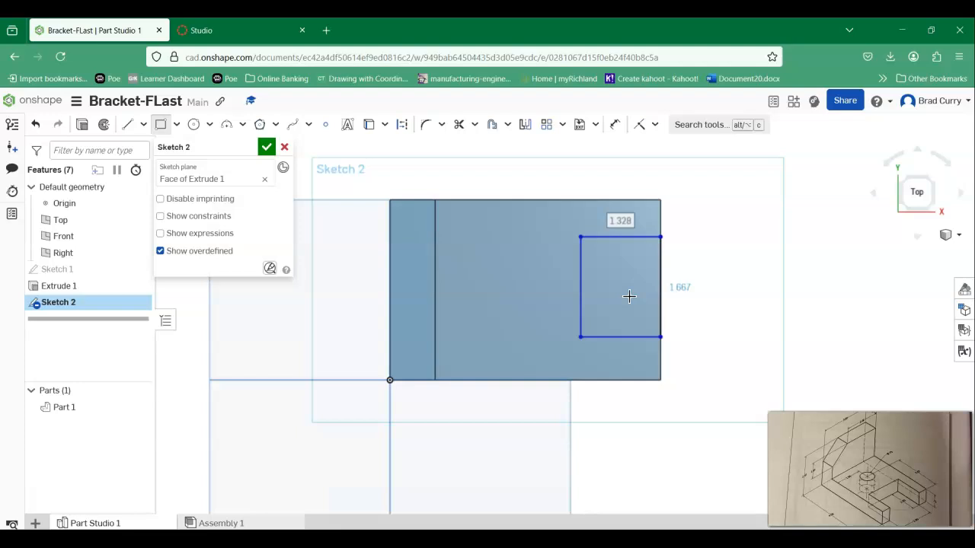
Set the rectangle to 1.5 in along the base's length and 2 in across its width
text(1.5)
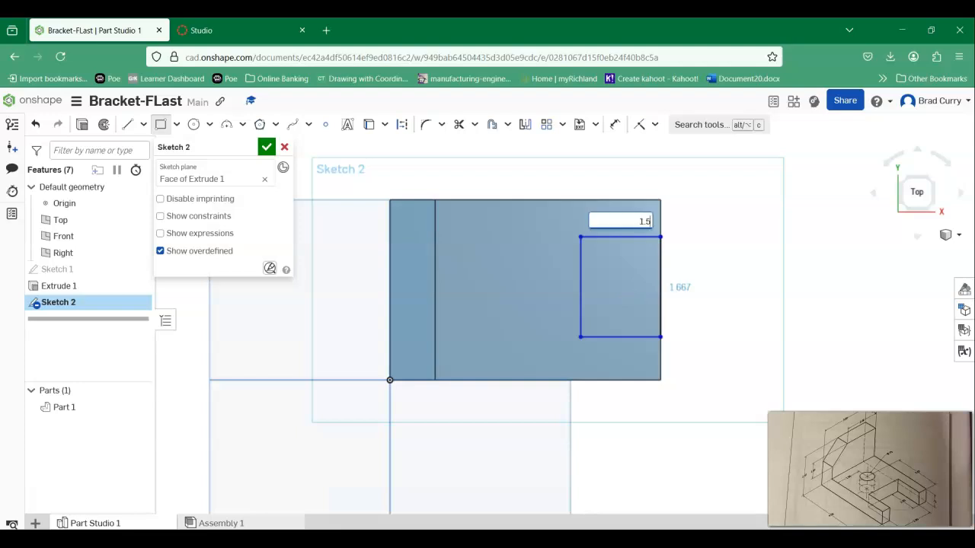
key(Return)
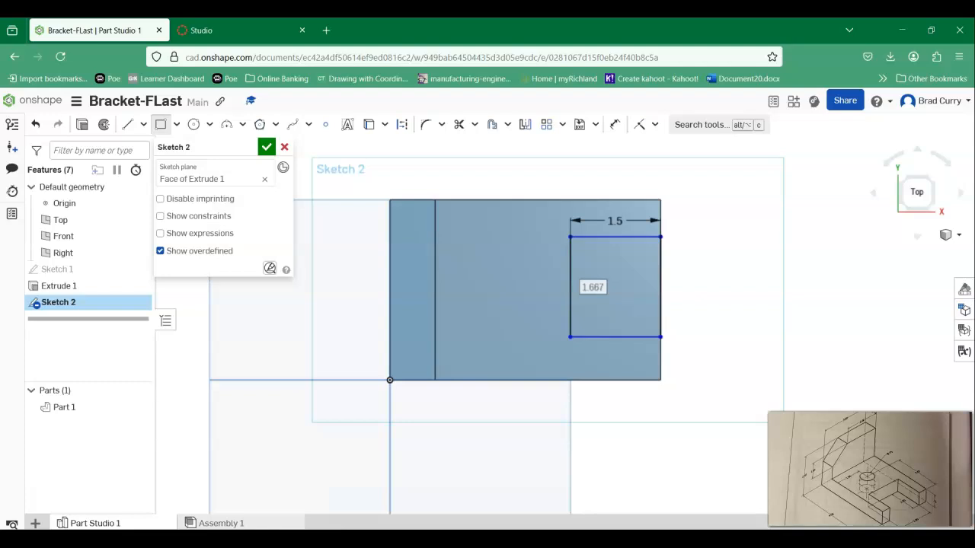
text(2)
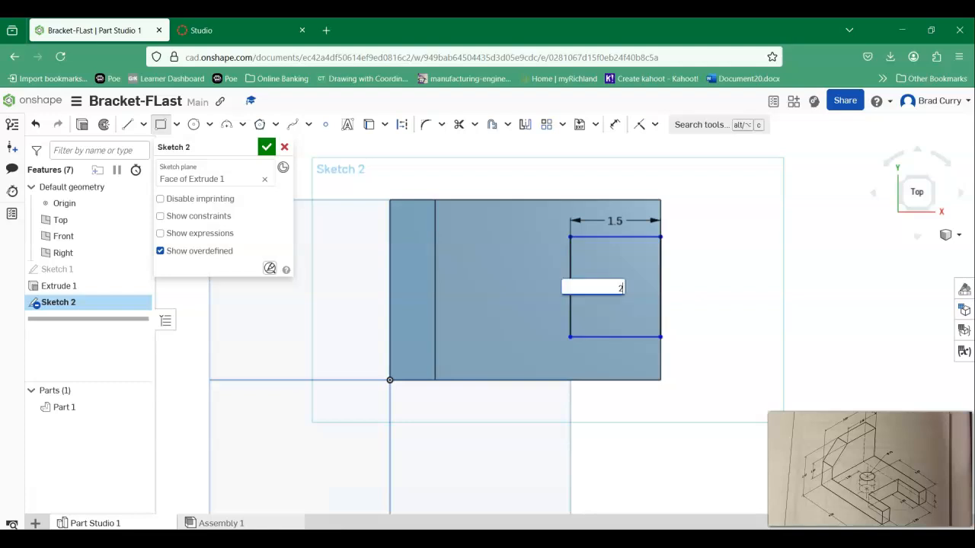
key(Return)
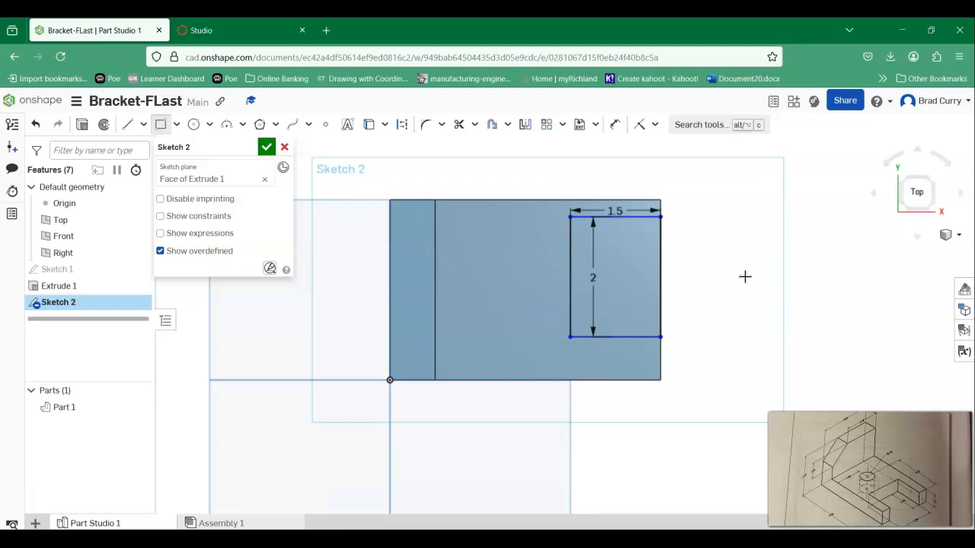
Dimension the rectangle's near side 0.5 in from the base's front long edge
click(617, 126)
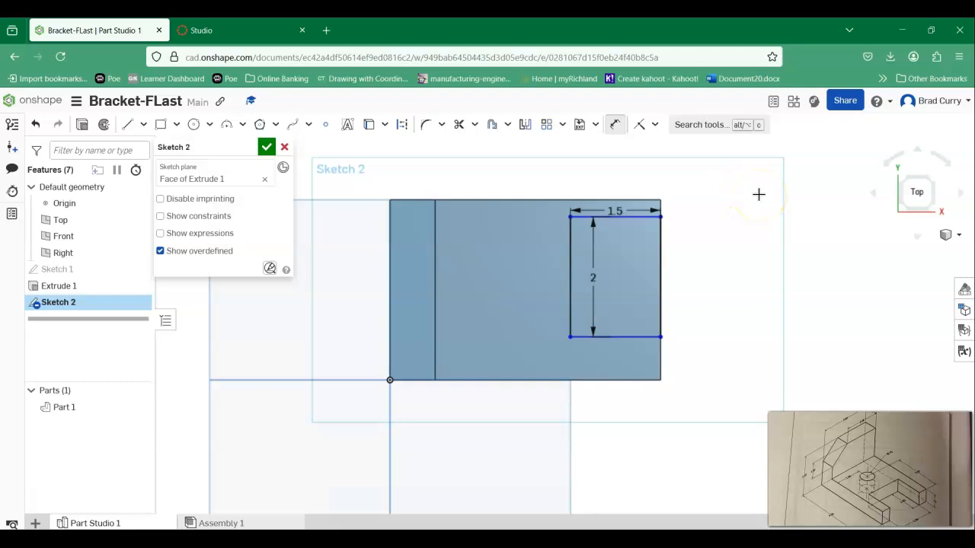
click(638, 379)
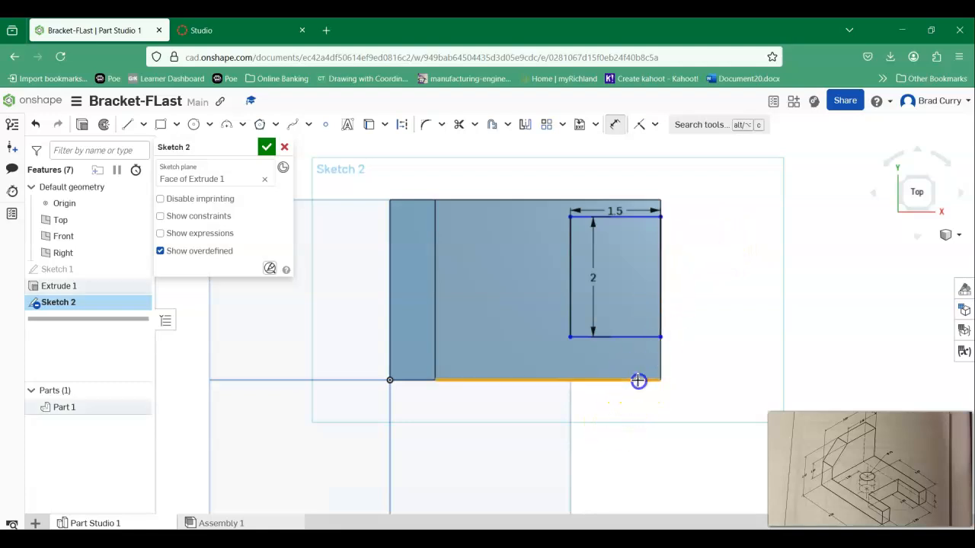
click(638, 338)
click(712, 351)
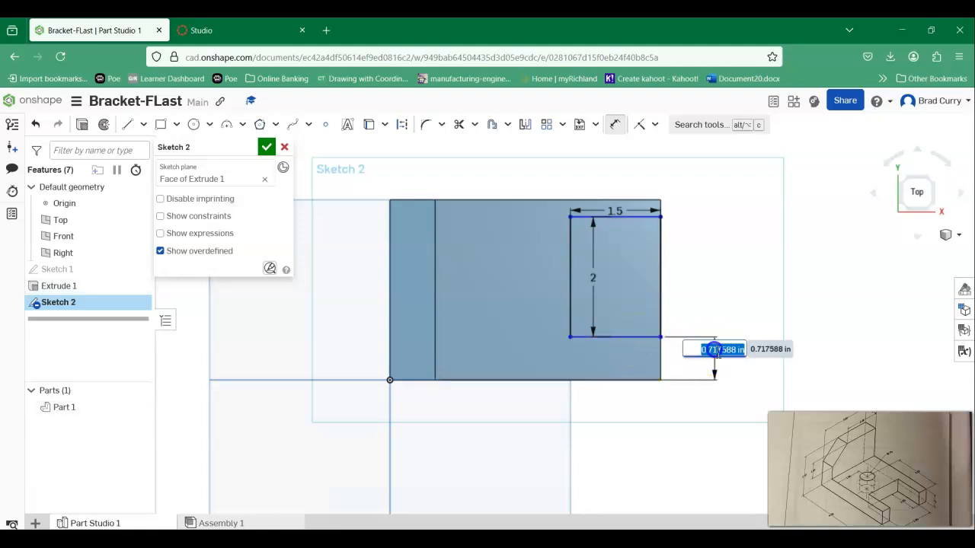
key(BackSpace)
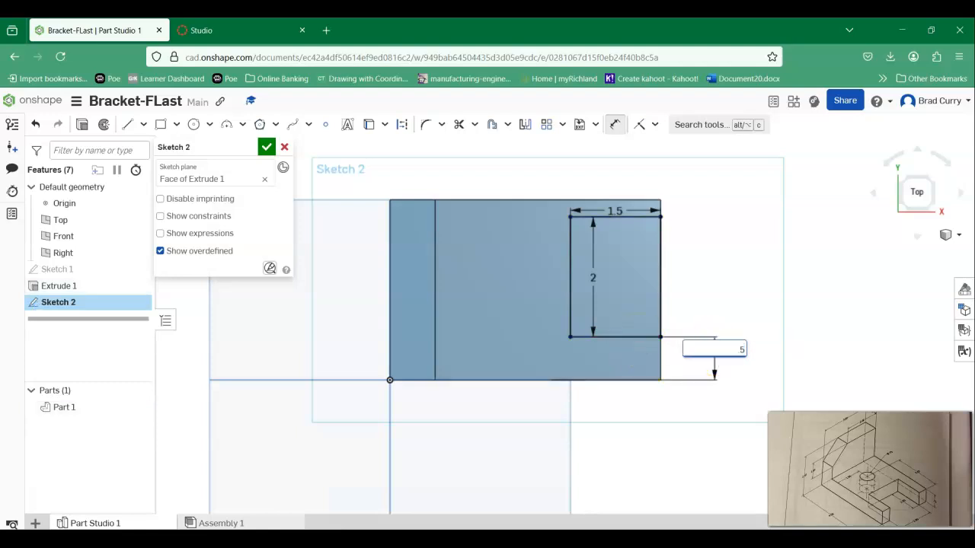
text(.5)
key(Return)
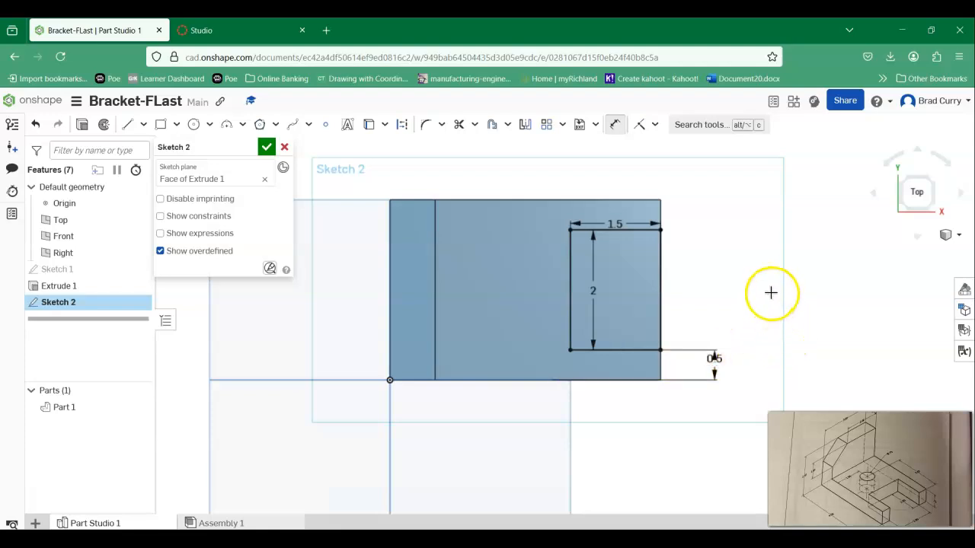
Sketch a 0.75 in diameter center point circle on the base's upper face, between the upright and the rectangle
click(209, 125)
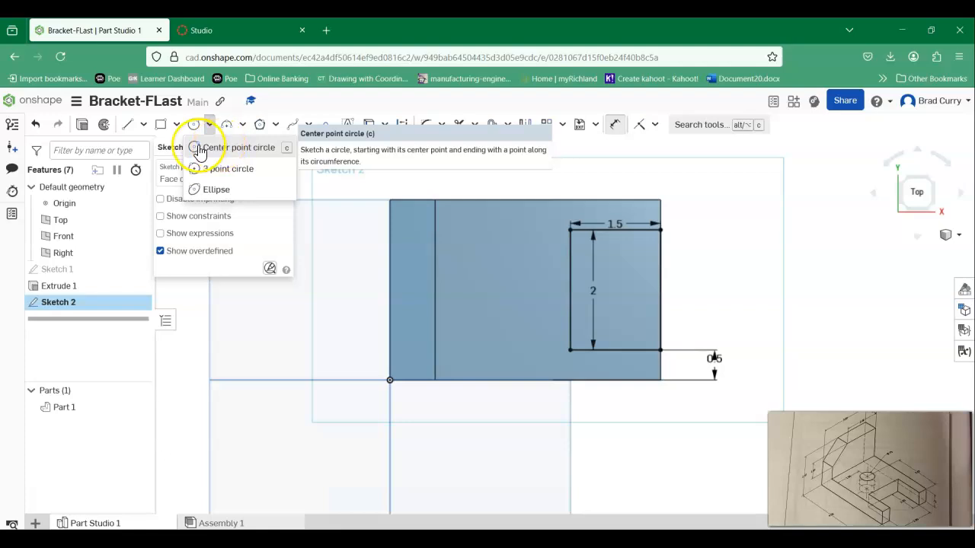
click(221, 150)
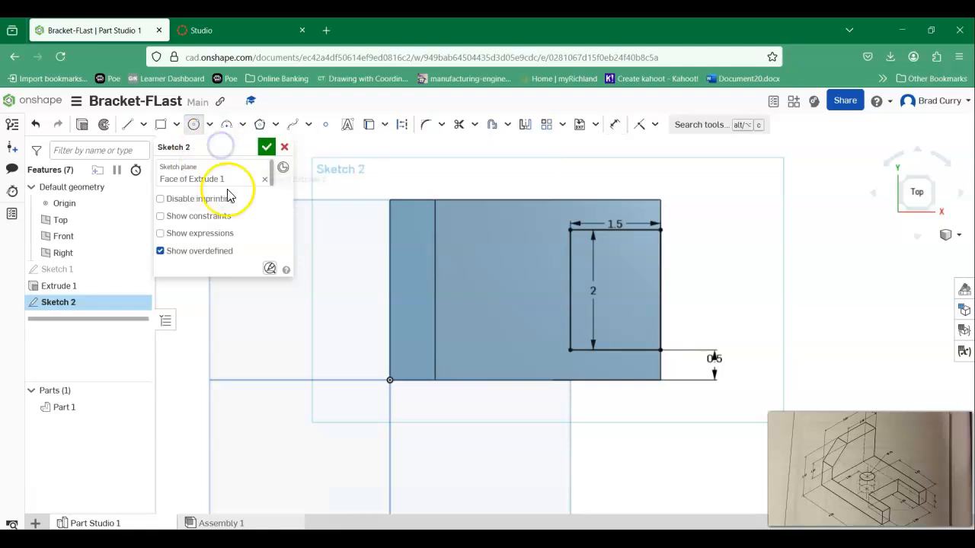
click(494, 277)
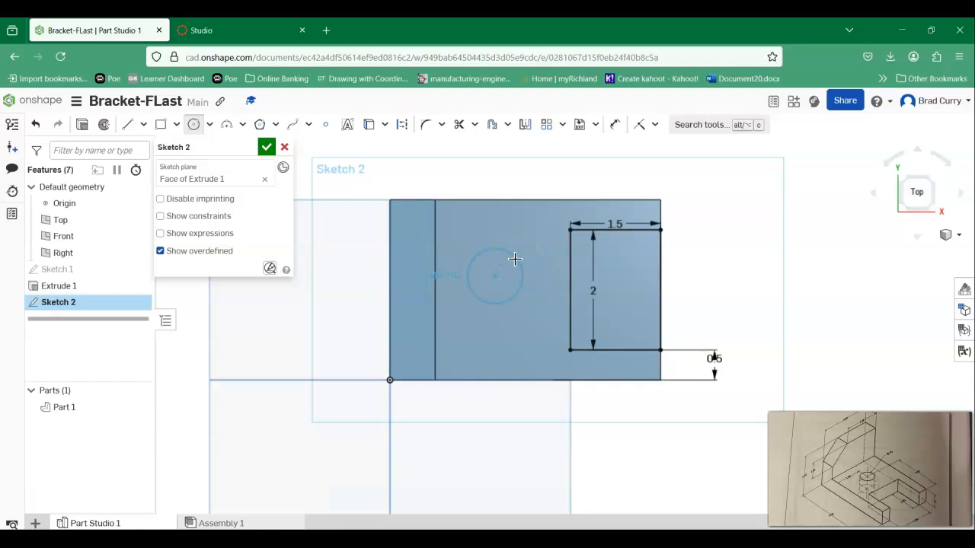
click(515, 259)
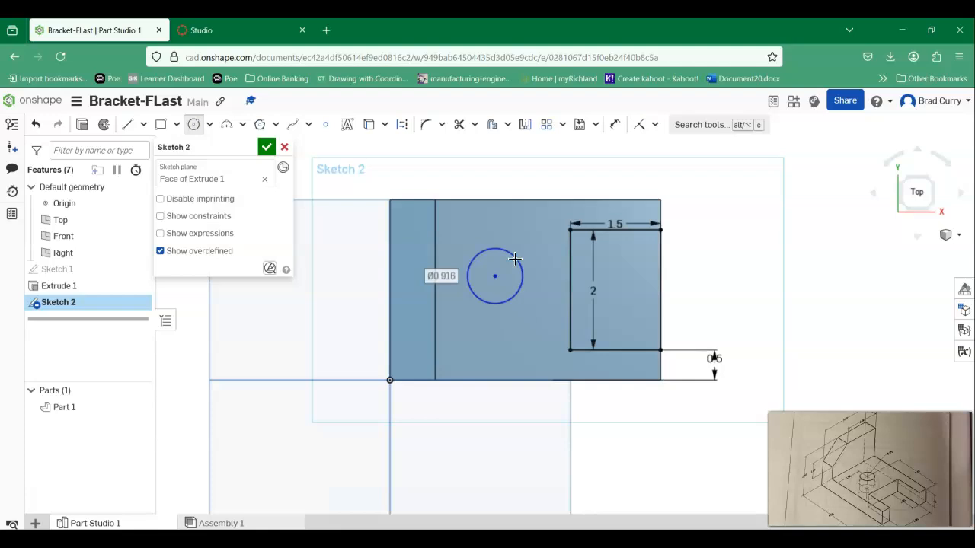
text(.)
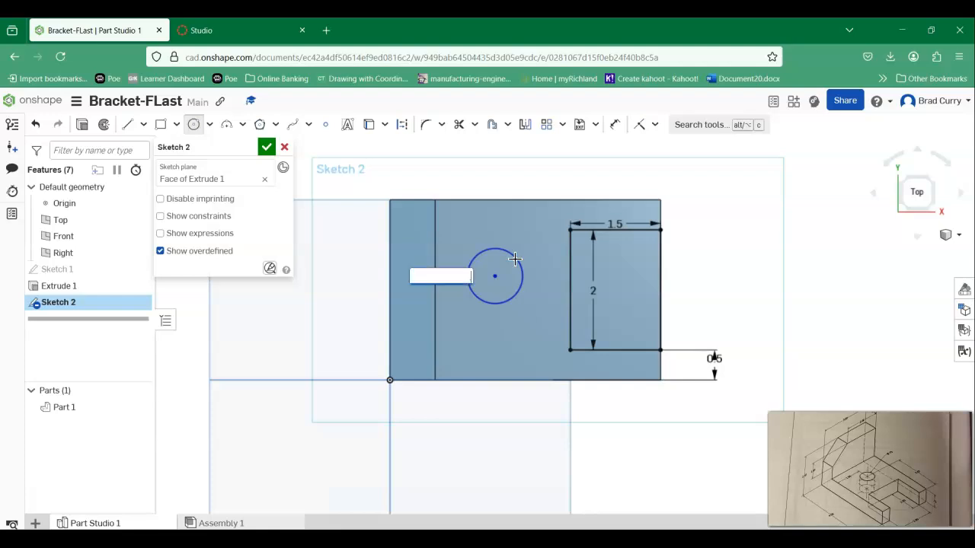
text(75)
key(Return)
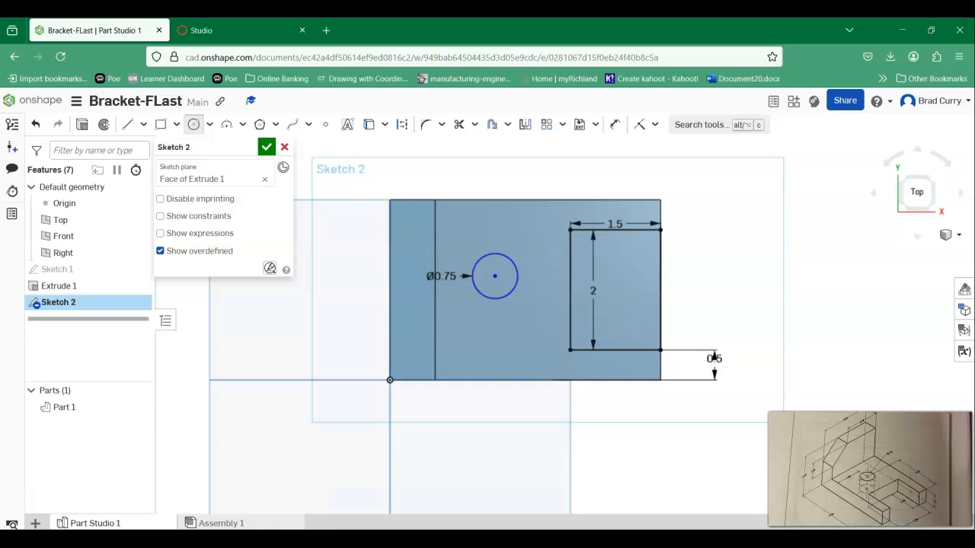
Dimension the circle's center 1.5 in from the base's front long edge
click(617, 125)
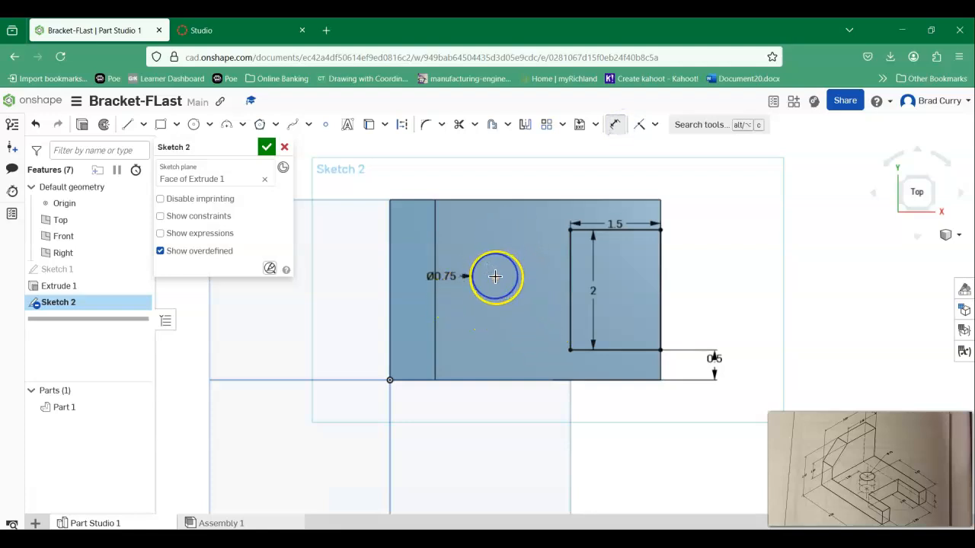
click(495, 277)
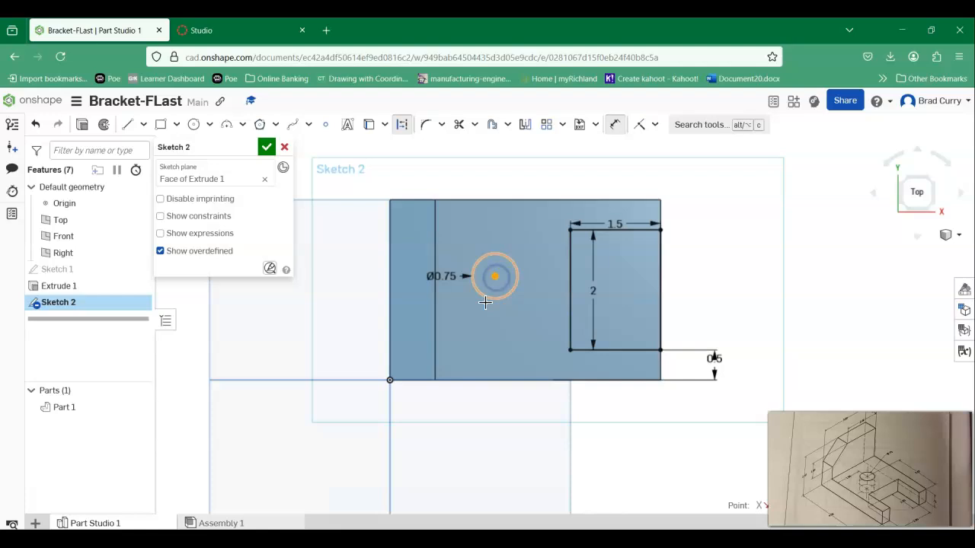
click(502, 379)
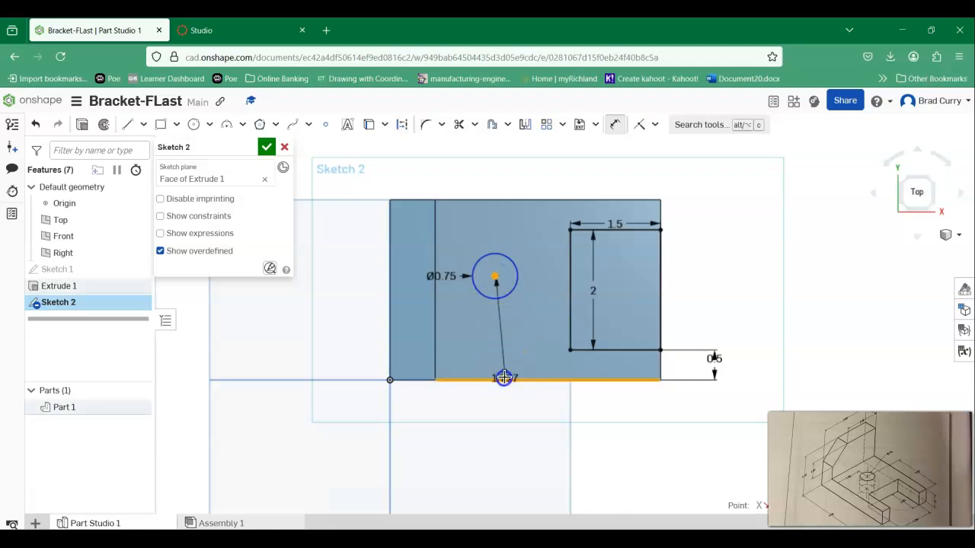
click(319, 341)
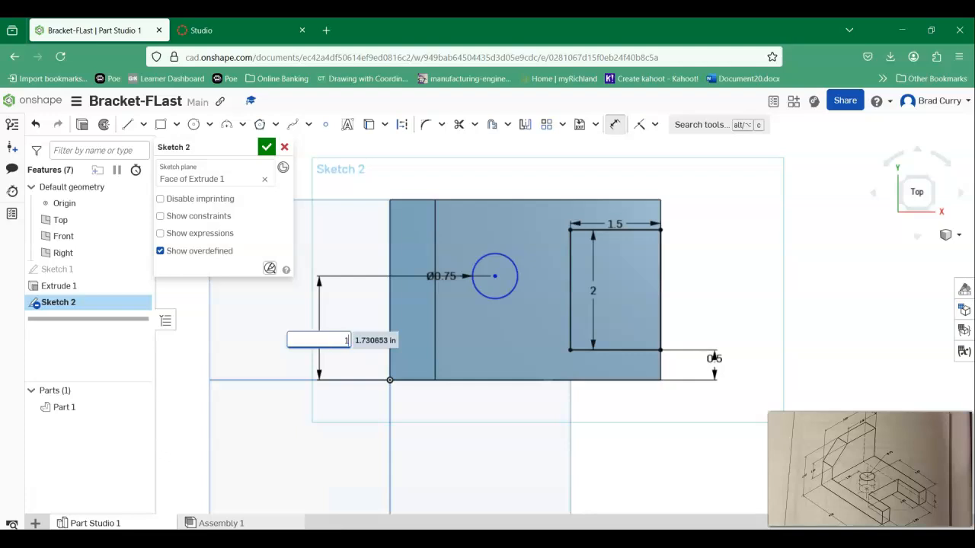
key(Return)
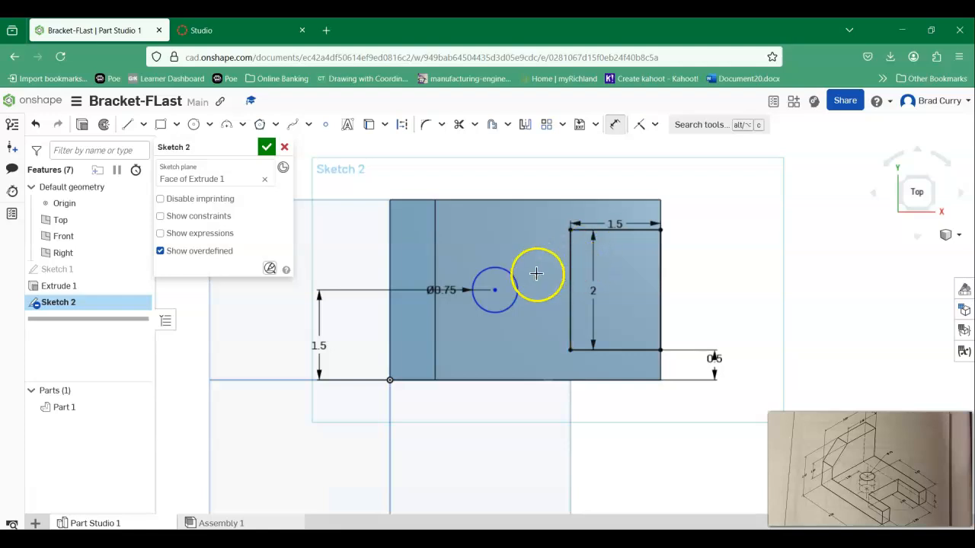
Dimension the circle's center 2.67 in from the base's free end edge and finish the sketch
click(494, 290)
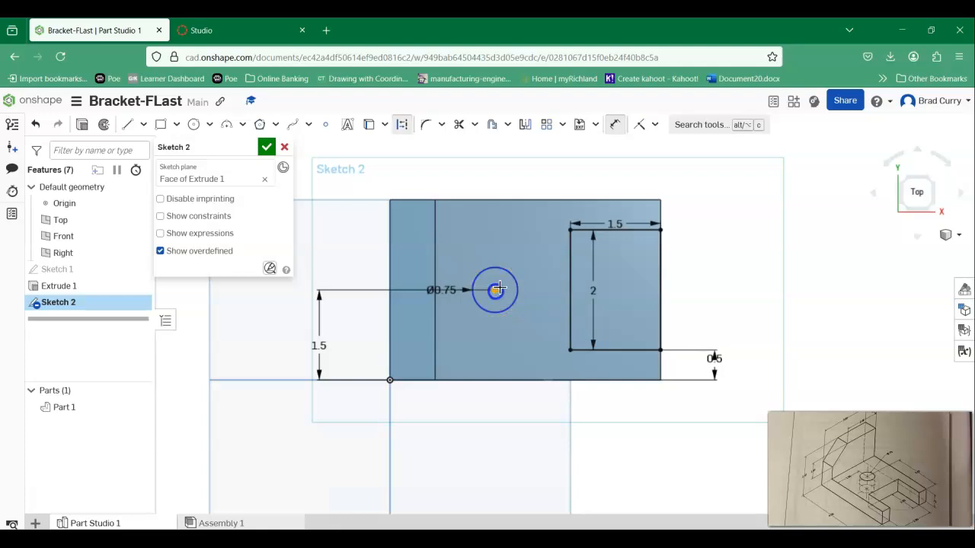
click(661, 209)
click(704, 168)
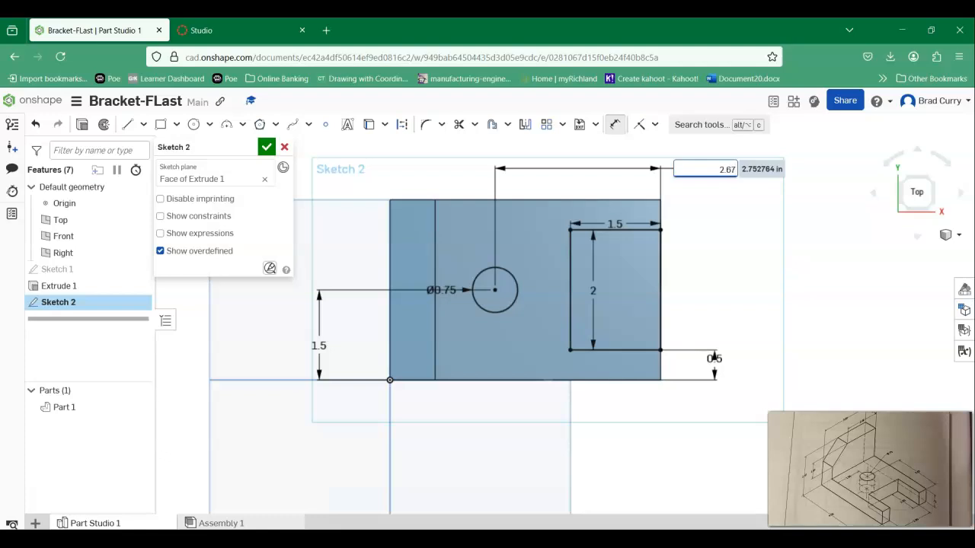
key(Return)
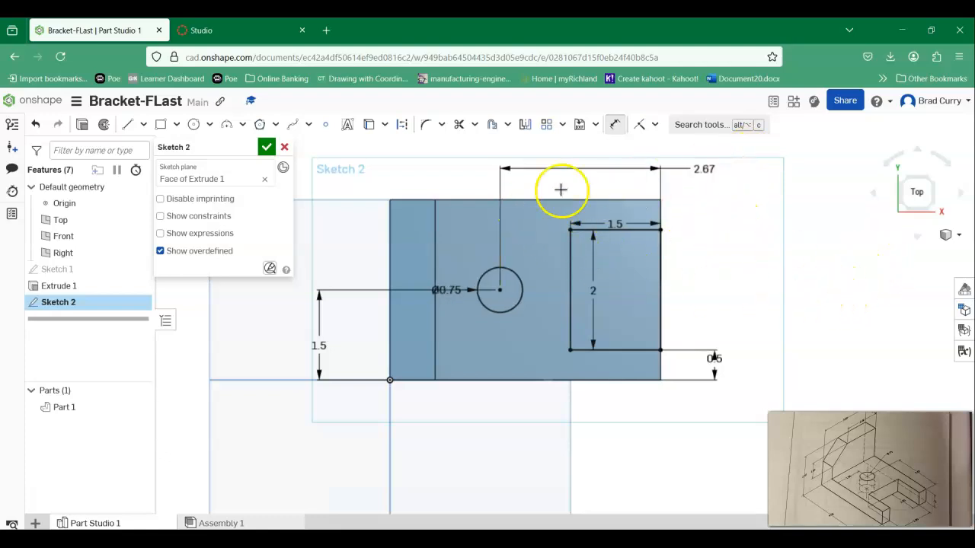
click(266, 149)
Cut the end notch by extruding the sketched rectangle as a Remove operation, Through all
click(957, 236)
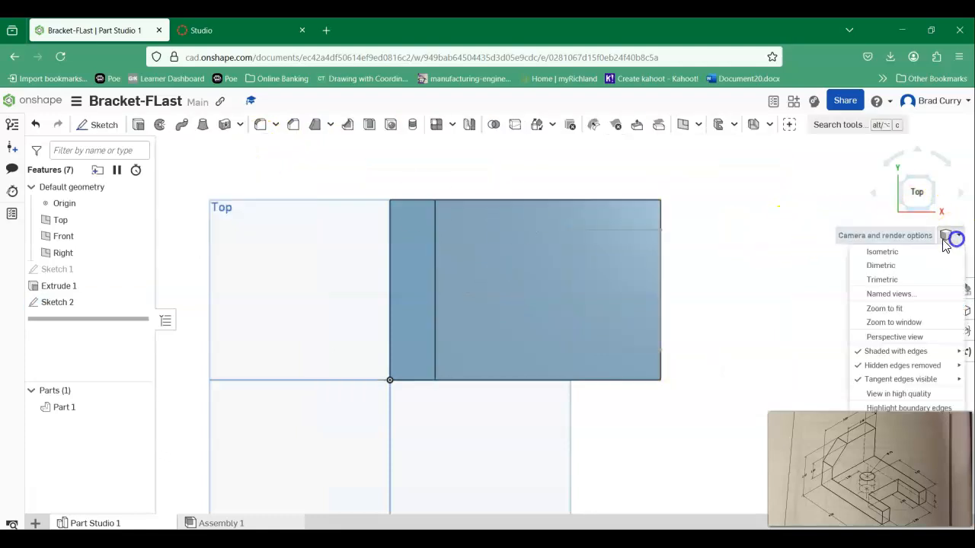
click(903, 250)
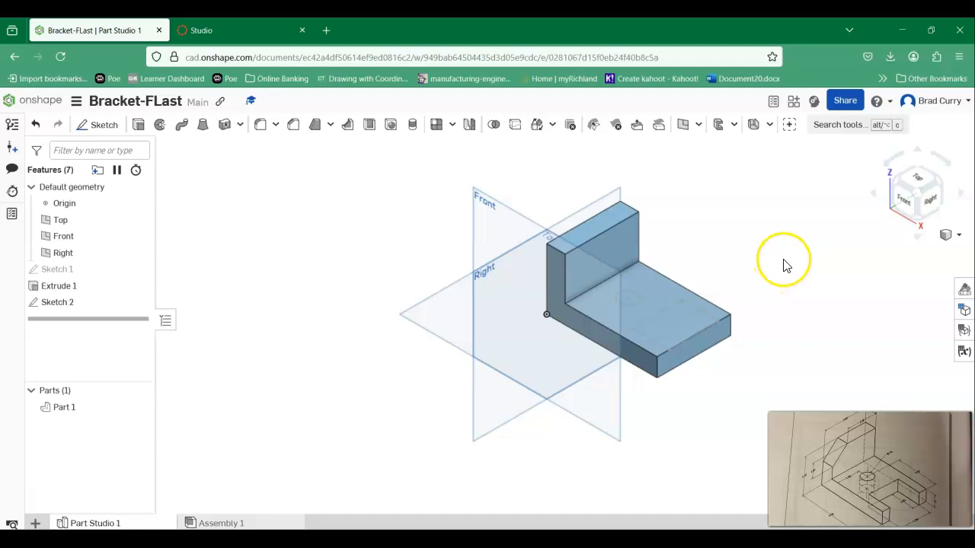
click(136, 126)
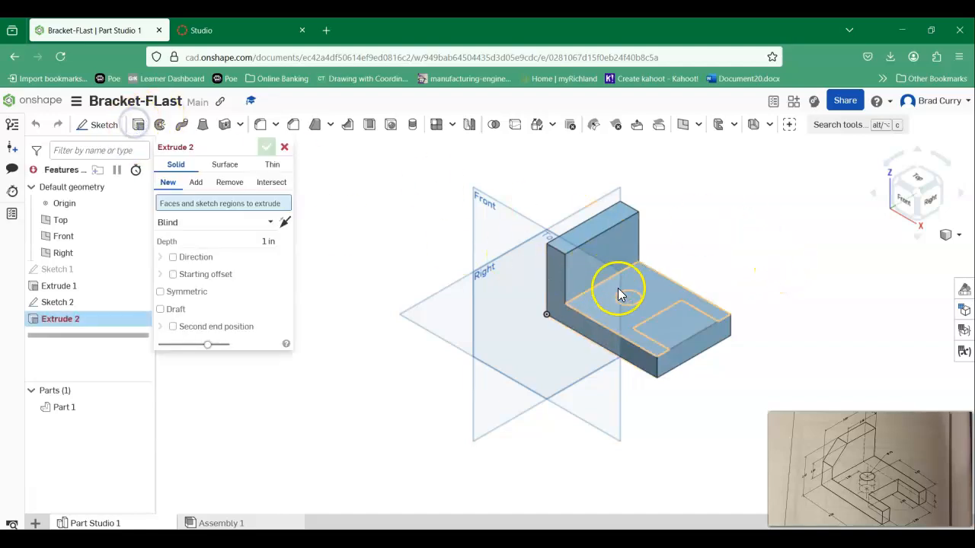
click(680, 327)
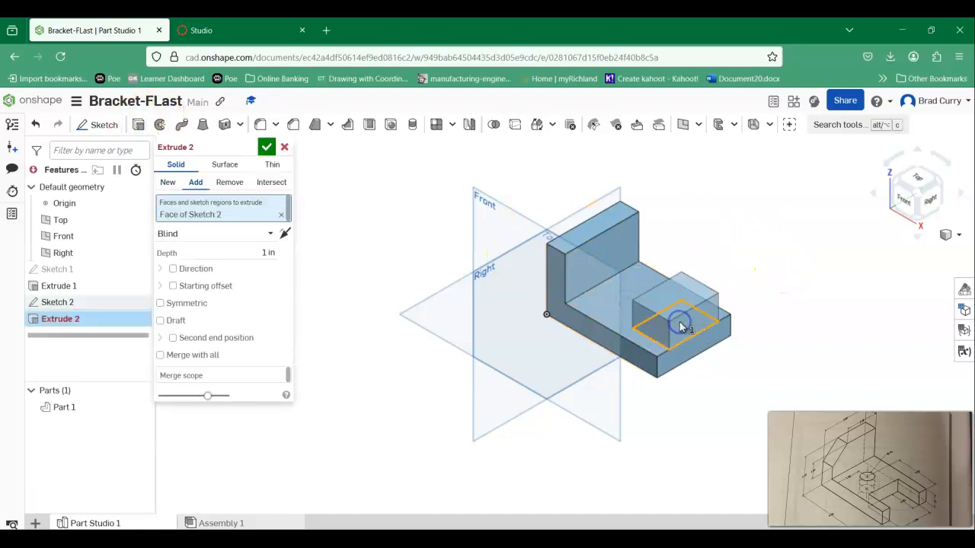
click(230, 182)
click(269, 233)
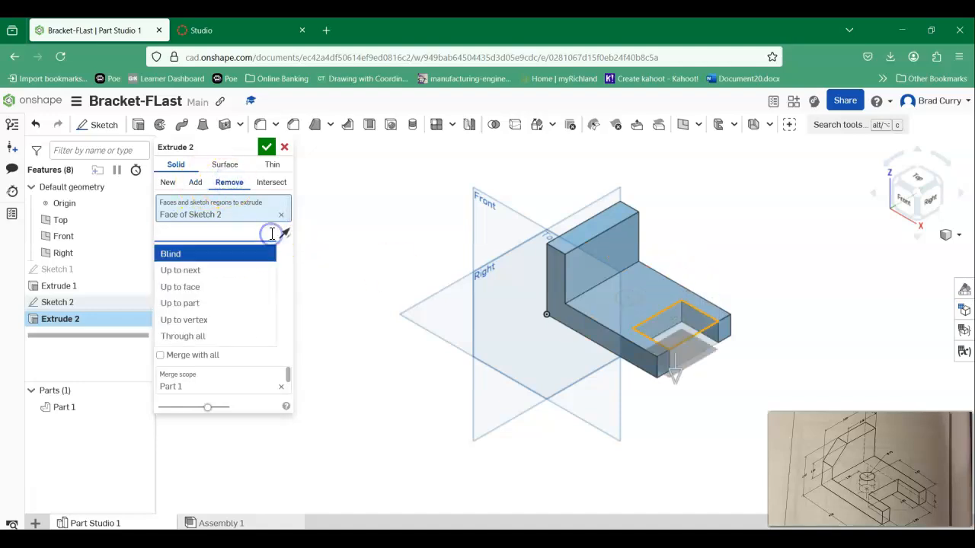
click(218, 338)
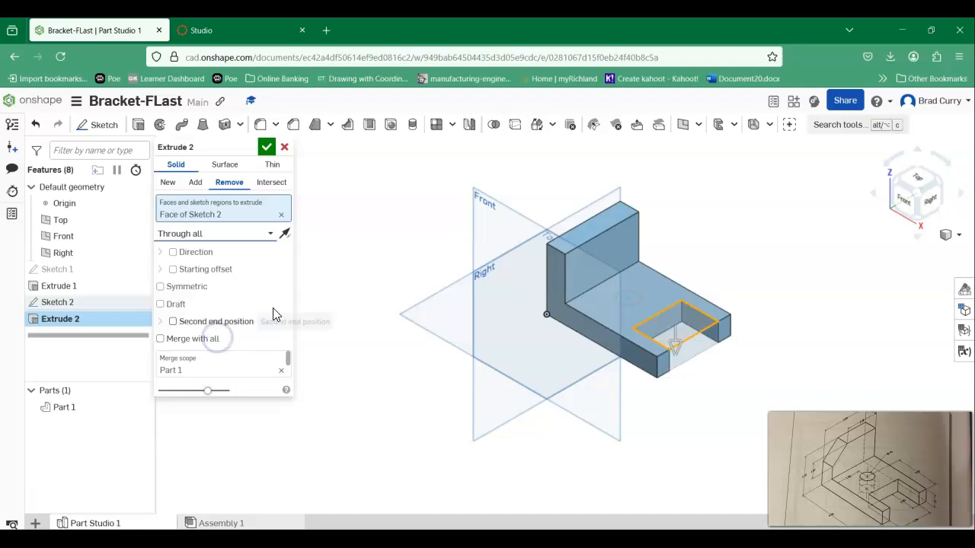
click(266, 147)
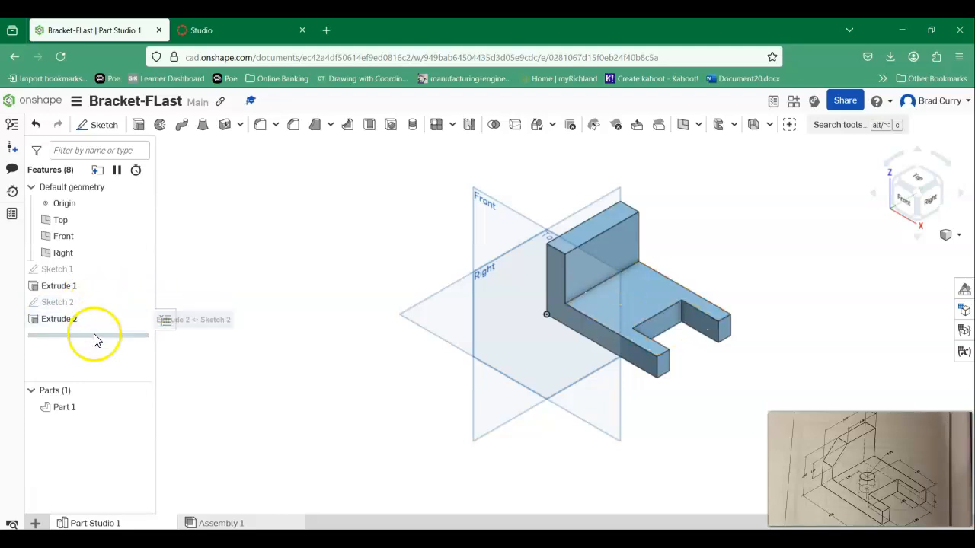
Show Sketch 2 again and extrude its circle as a Remove operation, Through all, to cut the base's hole
click(139, 302)
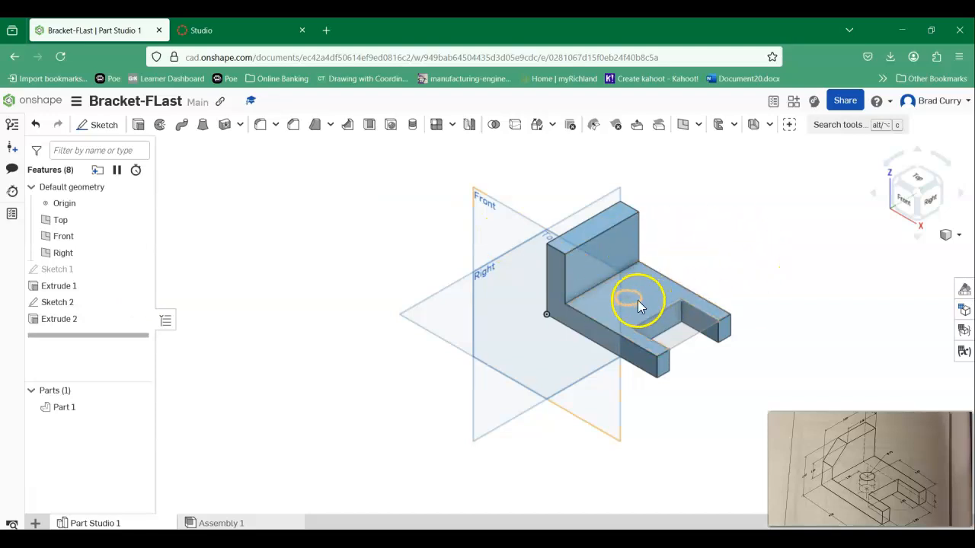
click(139, 126)
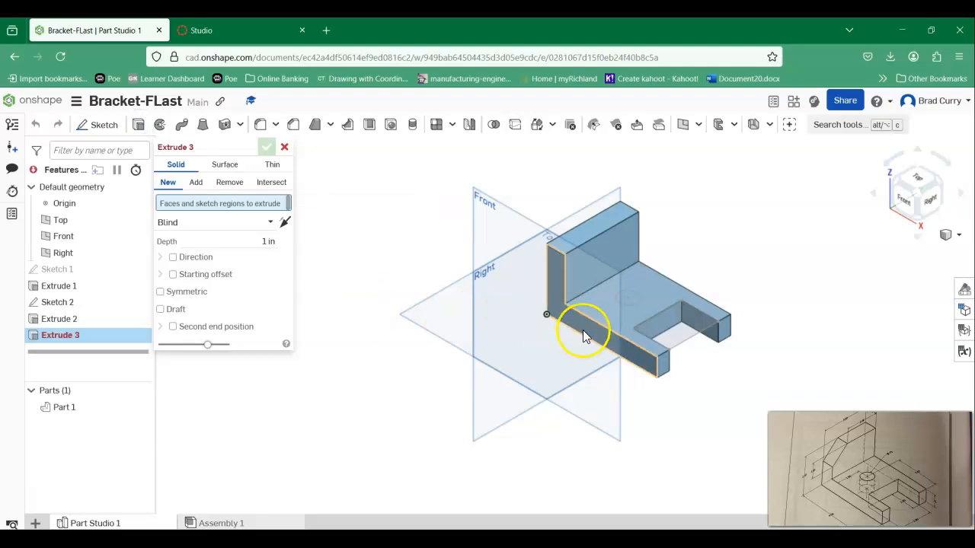
click(637, 300)
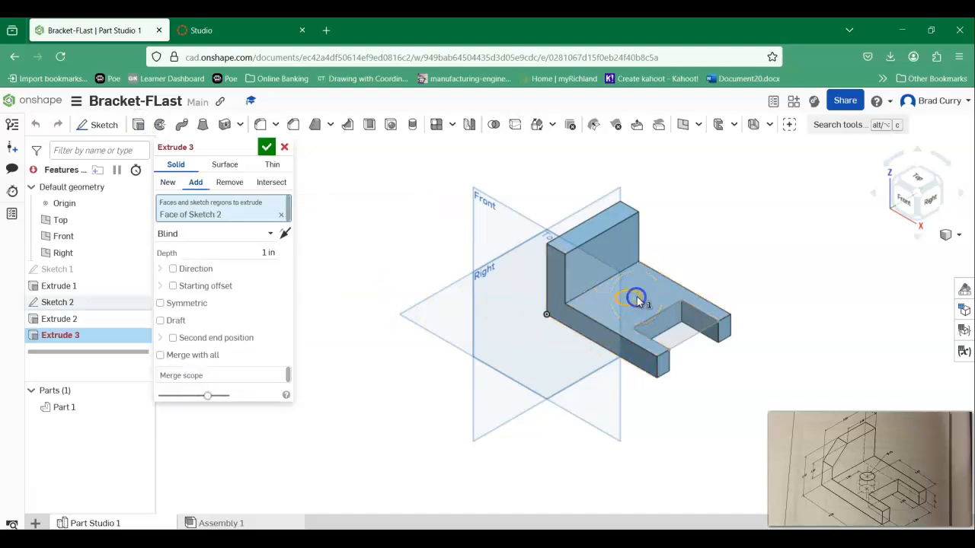
click(233, 183)
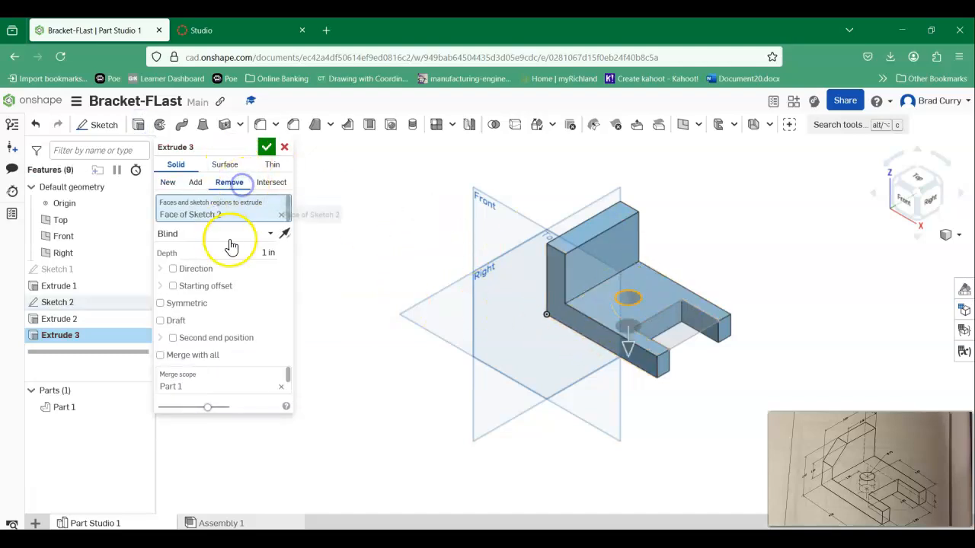
click(271, 236)
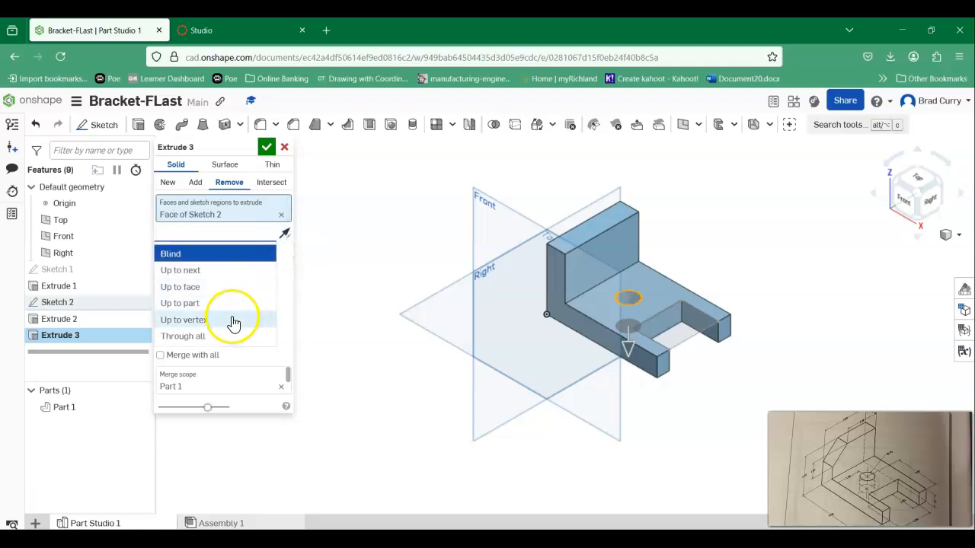
click(224, 337)
click(267, 147)
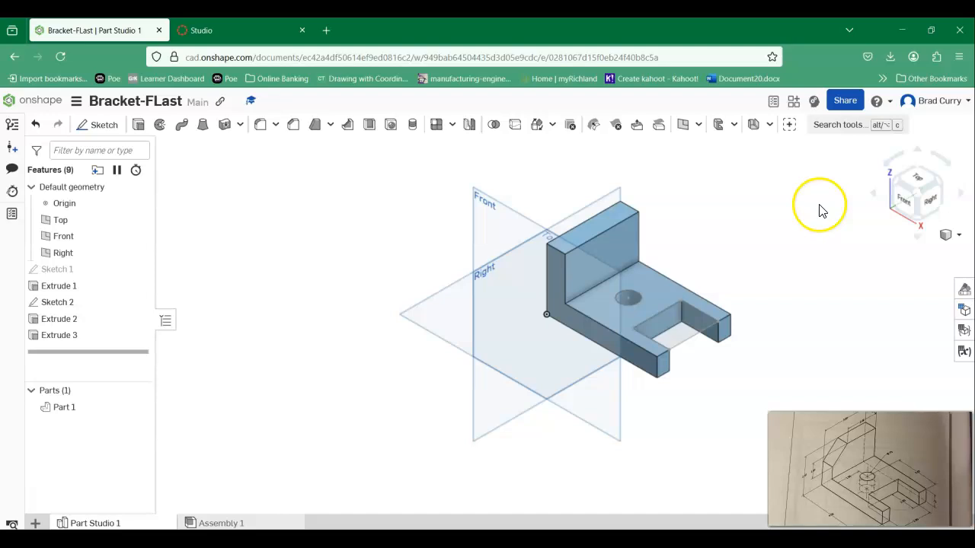
Sketch a closed line triangle on the upright's inner face at its upper front corner, about 1.18 in along the top and 0.6 in down
click(104, 127)
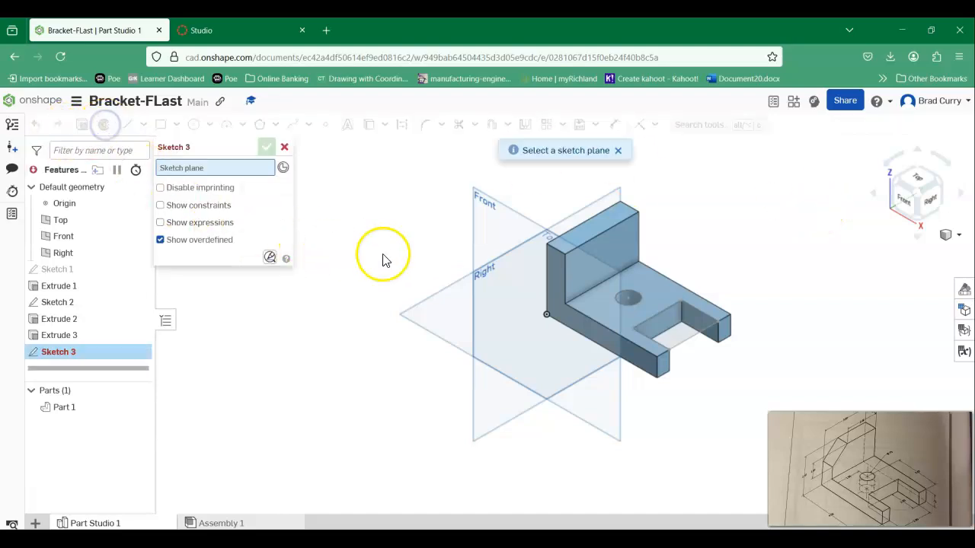
click(582, 269)
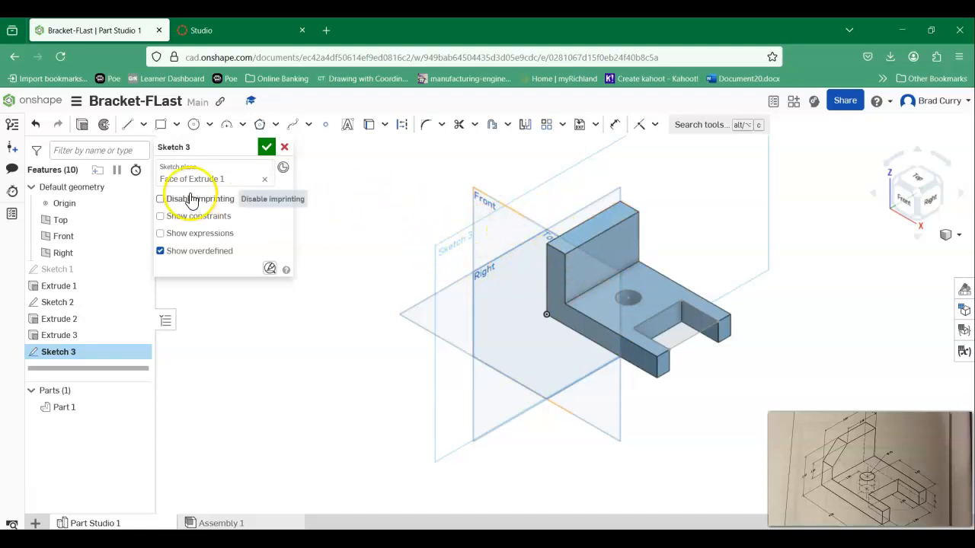
click(936, 204)
middle_drag(832, 176, 713, 213)
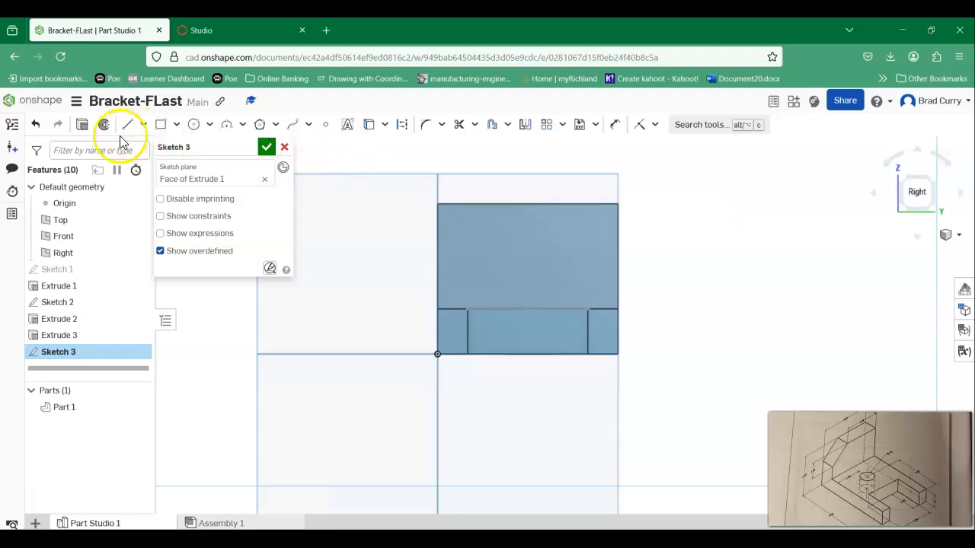
click(130, 127)
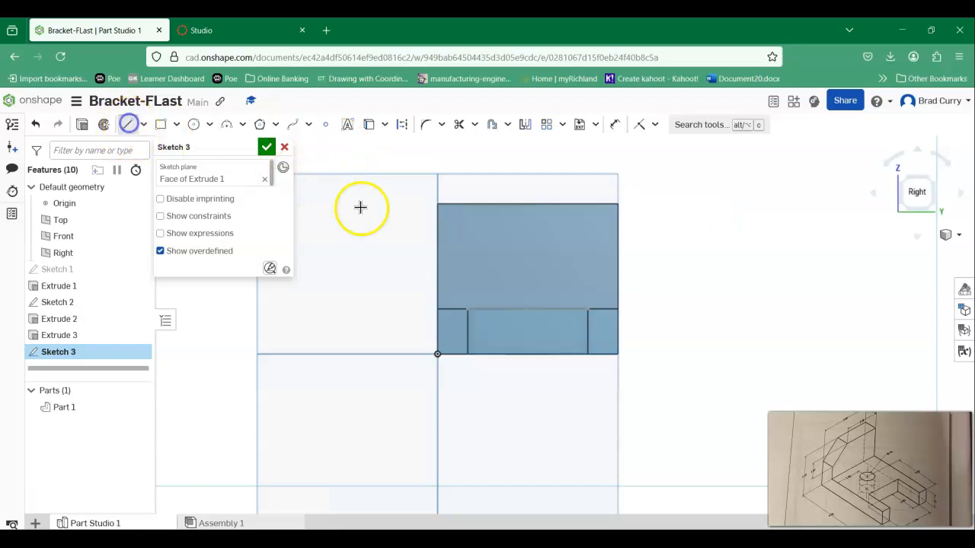
drag(437, 204, 507, 204)
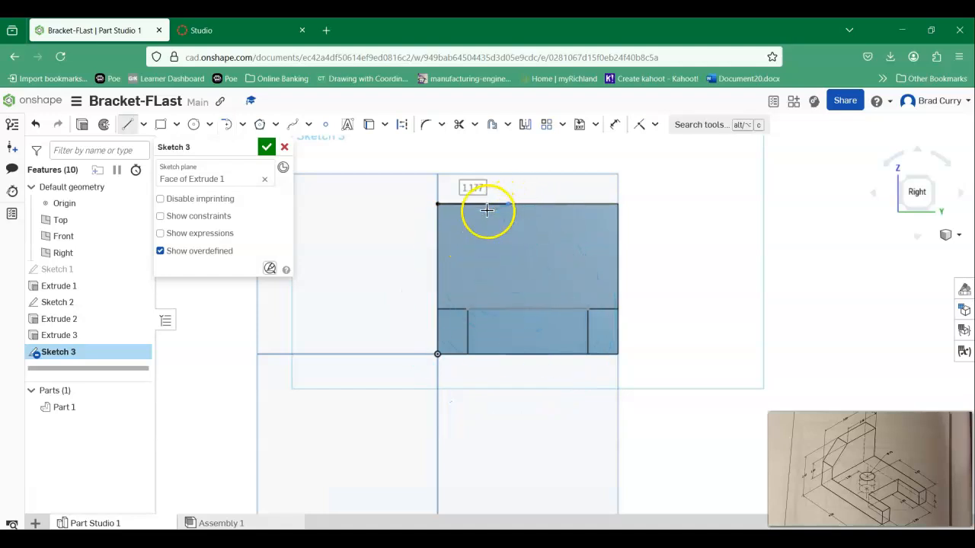
click(439, 240)
click(435, 205)
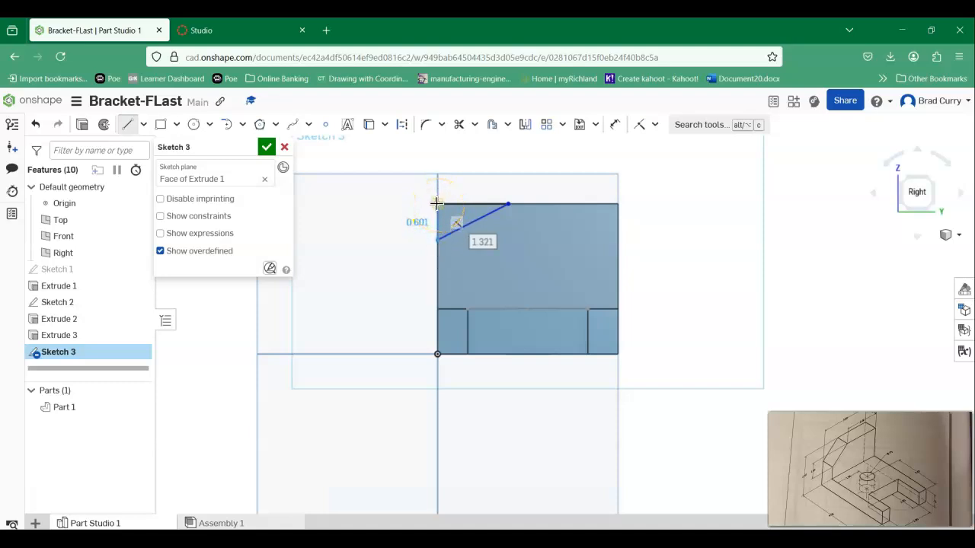
click(436, 203)
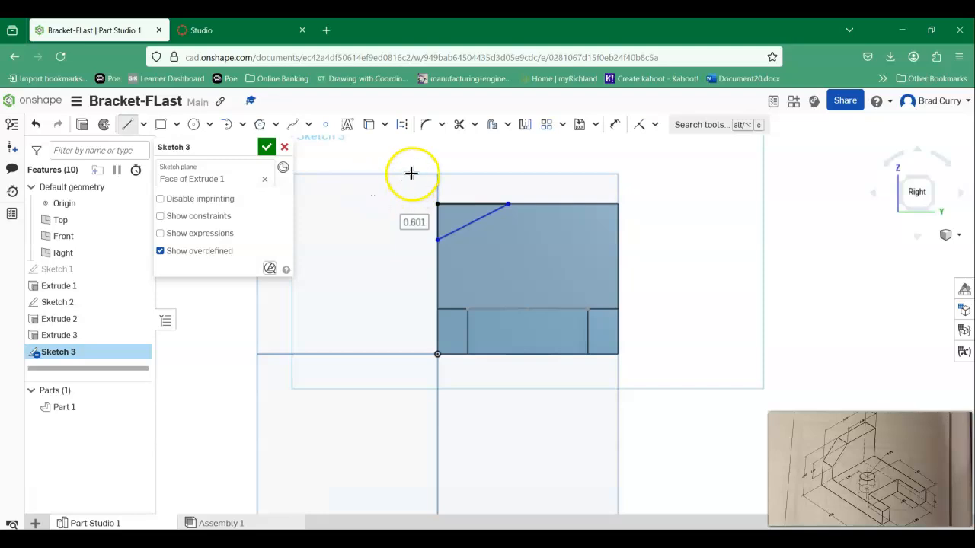
click(698, 183)
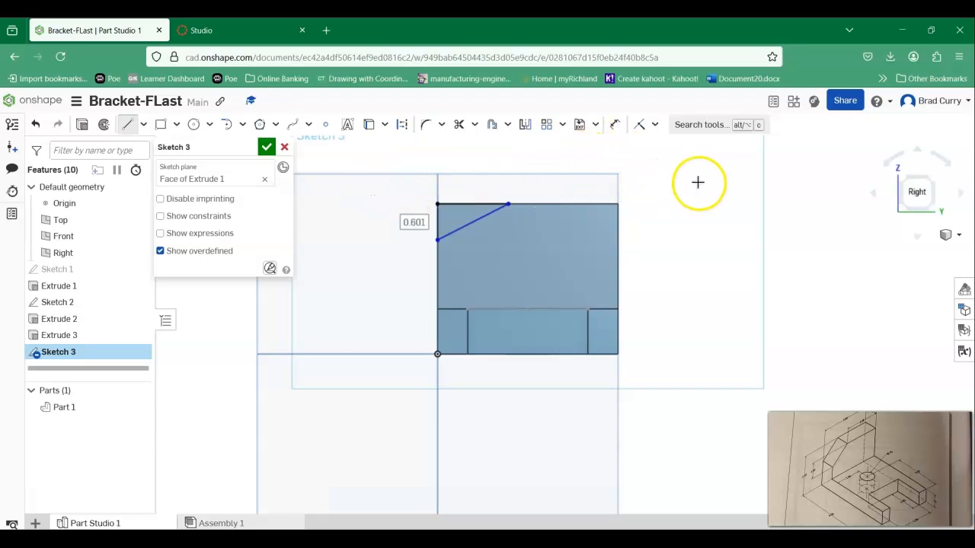
Dimension the triangle's top endpoint 2 in from the upright's opposite vertical edge
right_click(708, 192)
click(732, 204)
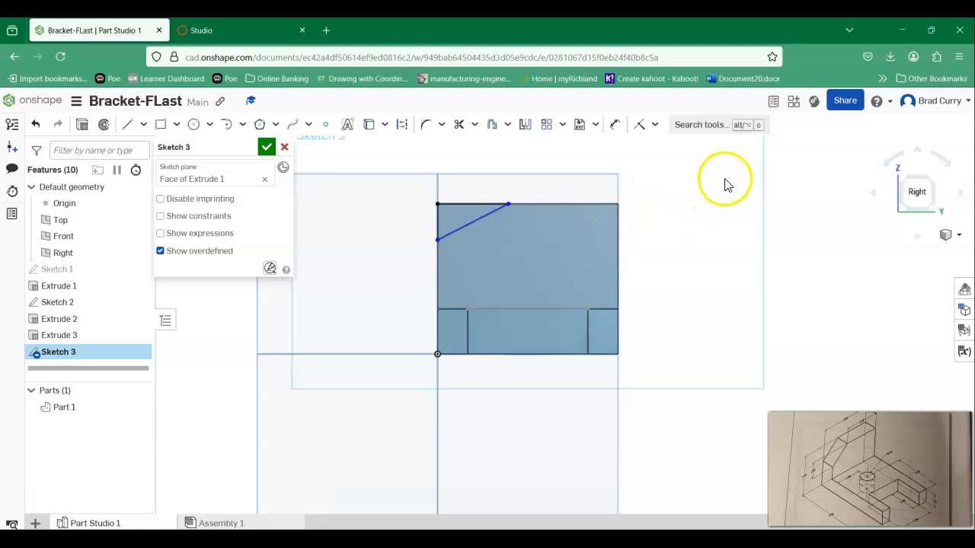
click(618, 127)
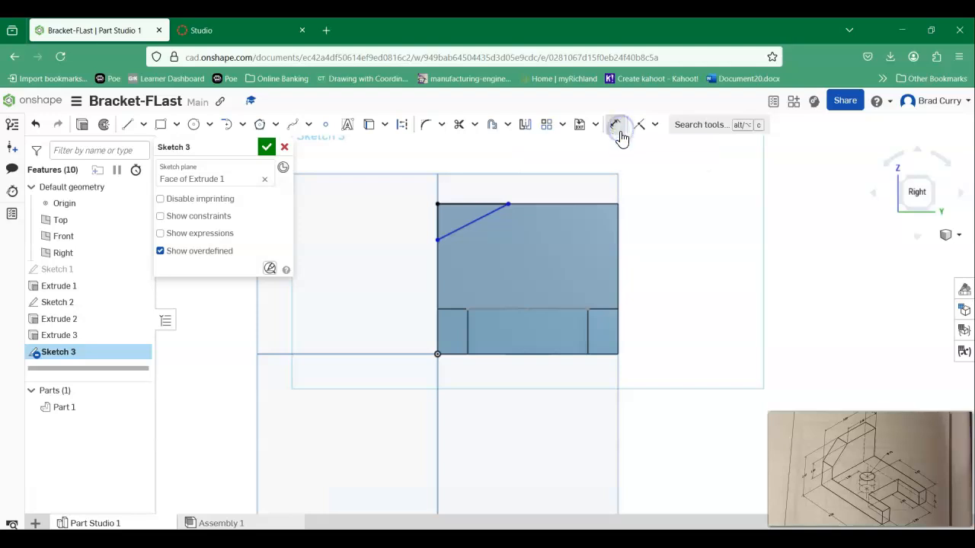
click(618, 219)
click(508, 204)
click(567, 175)
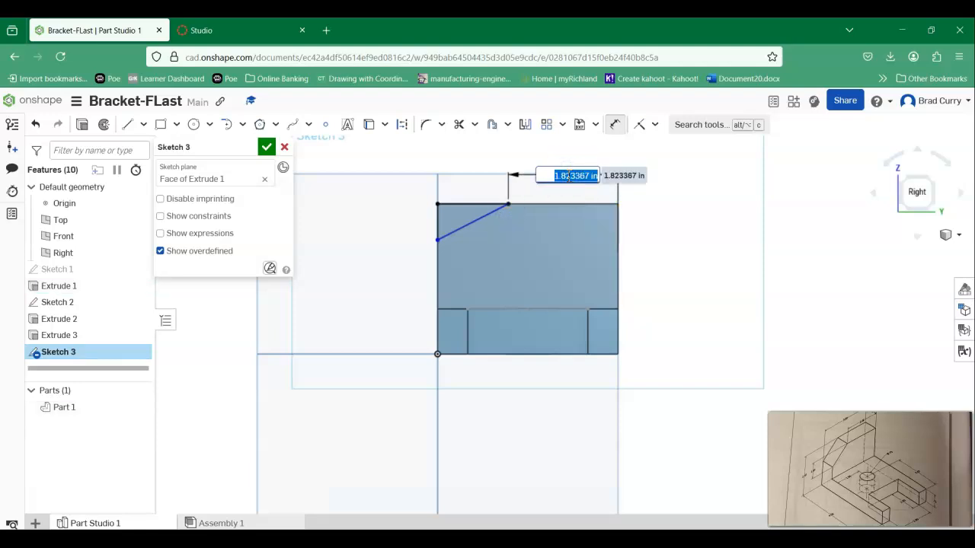
key(Return)
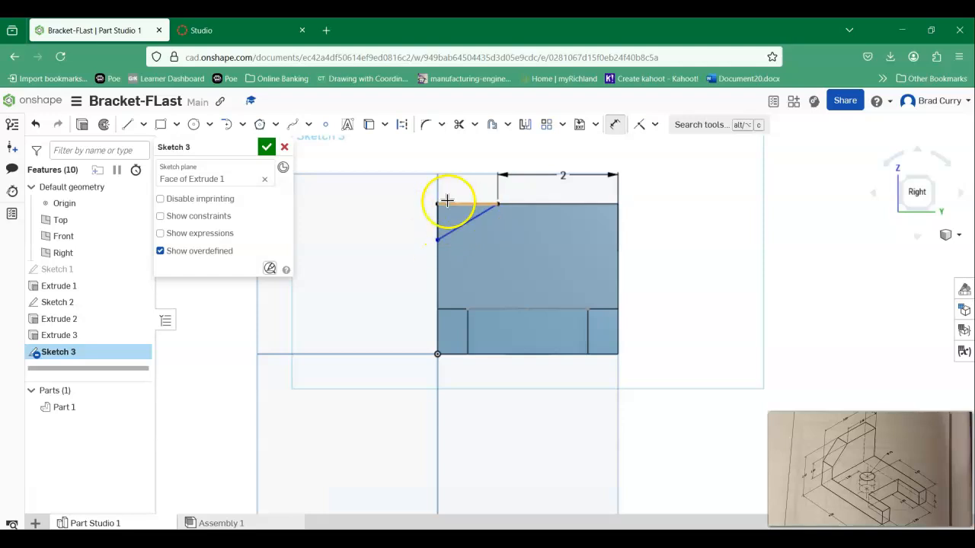
Set the triangle's vertical side to 1 in and finish the sketch
click(437, 224)
click(386, 225)
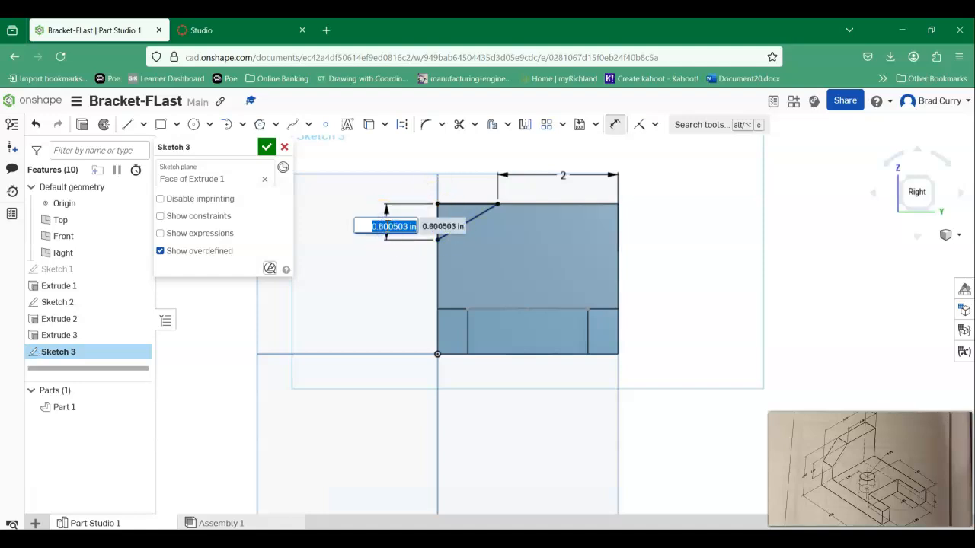
key(Return)
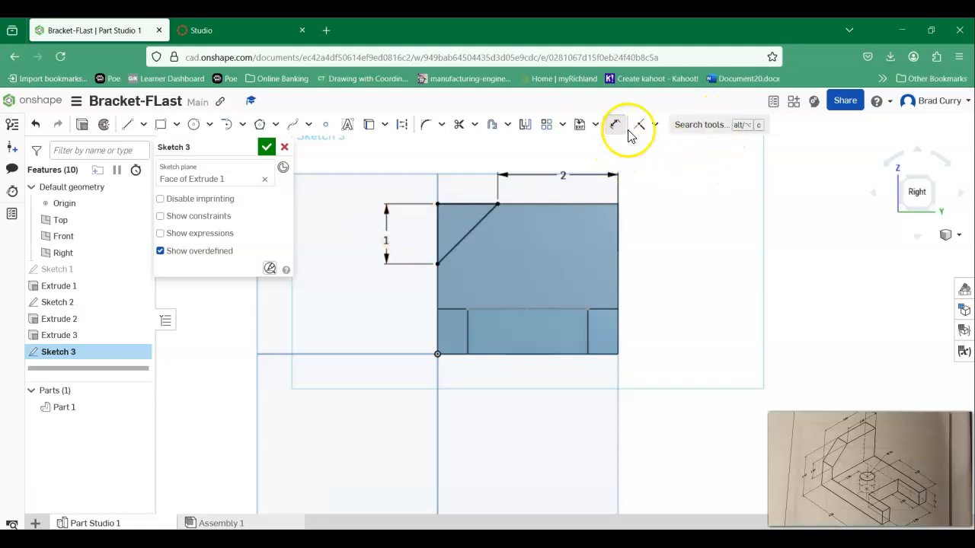
click(266, 148)
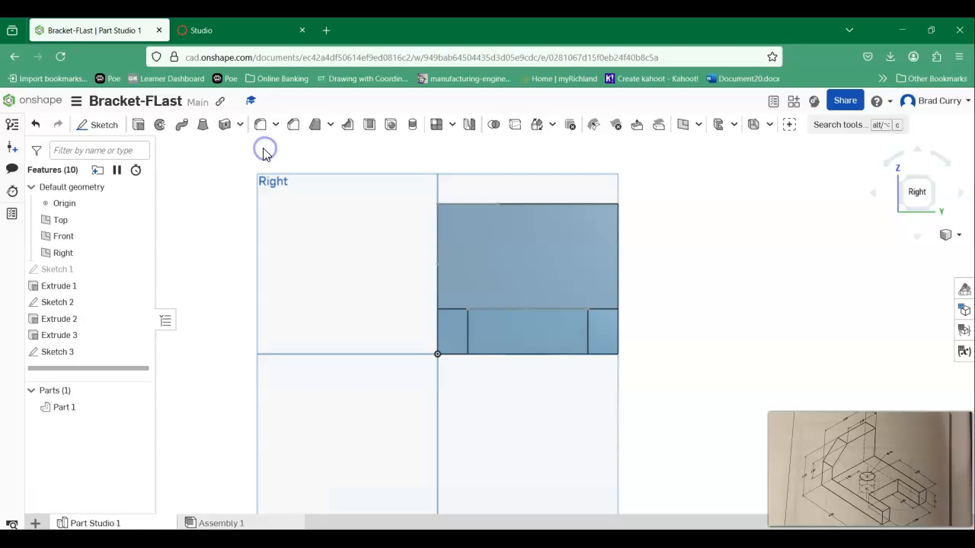
Extrude the sketched triangle as a Remove operation, Through all, to cut the upright's angled corner
click(956, 237)
click(933, 256)
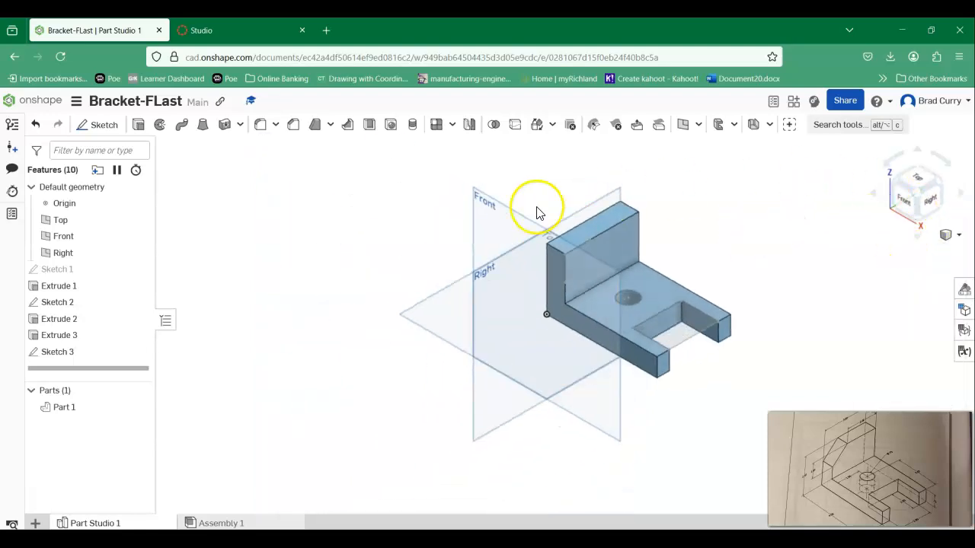
click(141, 126)
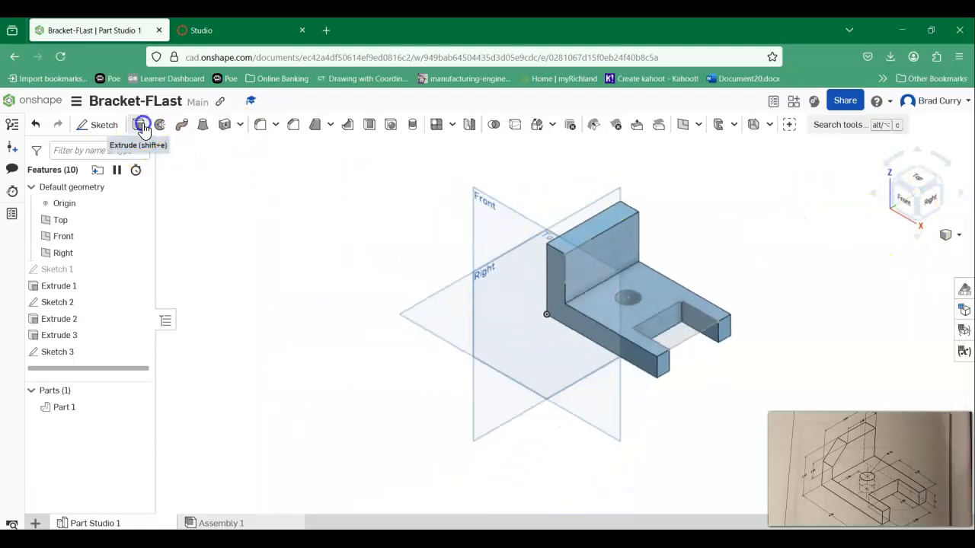
click(572, 257)
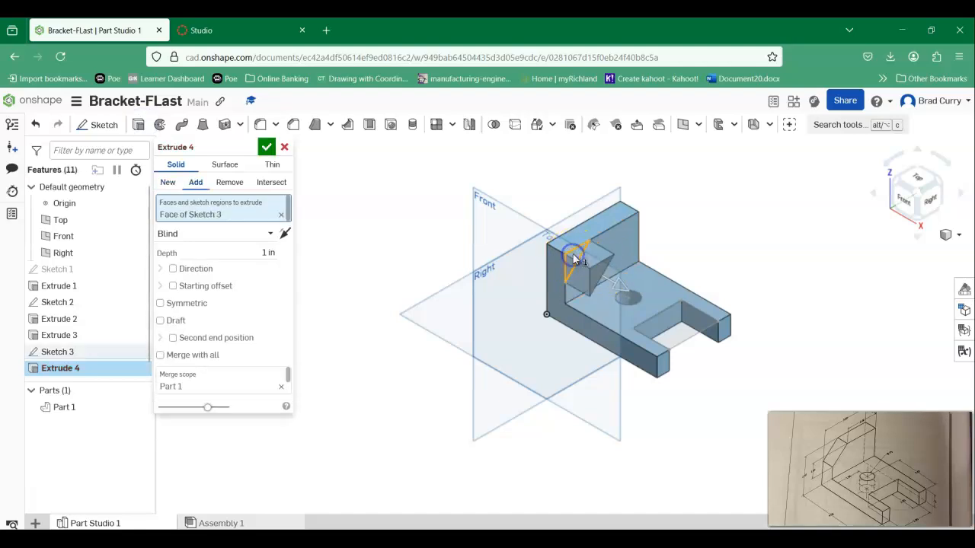
click(220, 185)
click(268, 233)
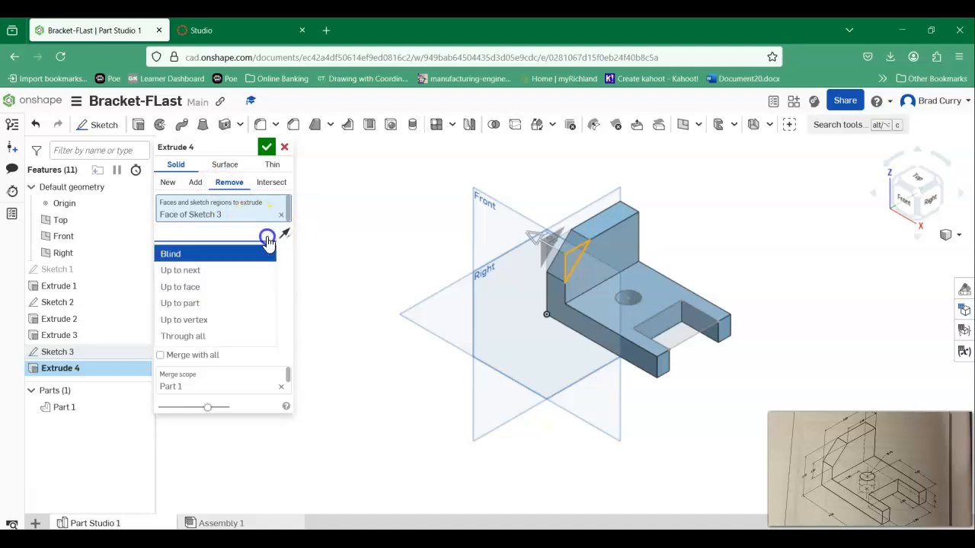
click(218, 339)
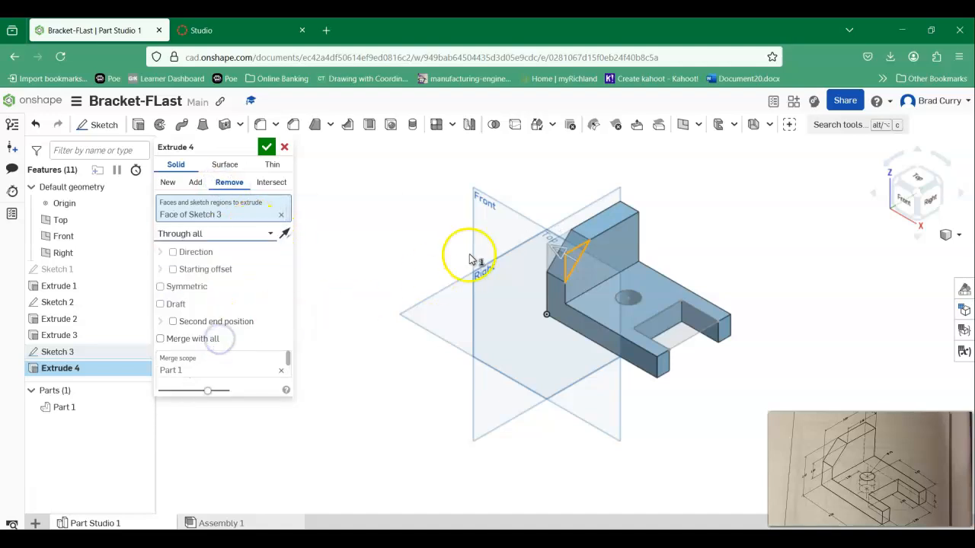
click(266, 147)
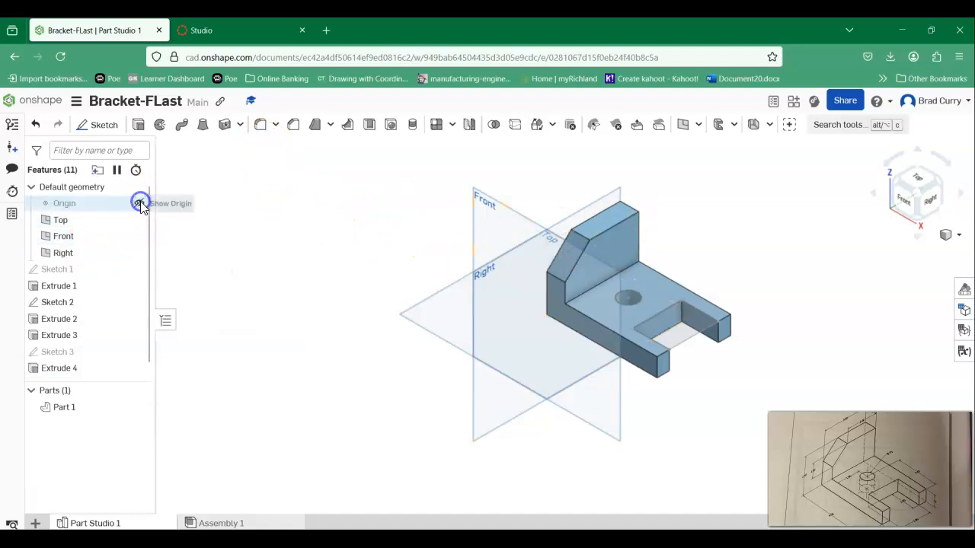
Hide the origin, the Top, Front and Right planes, and Sketch 2 so only the bracket shows
click(139, 220)
click(137, 236)
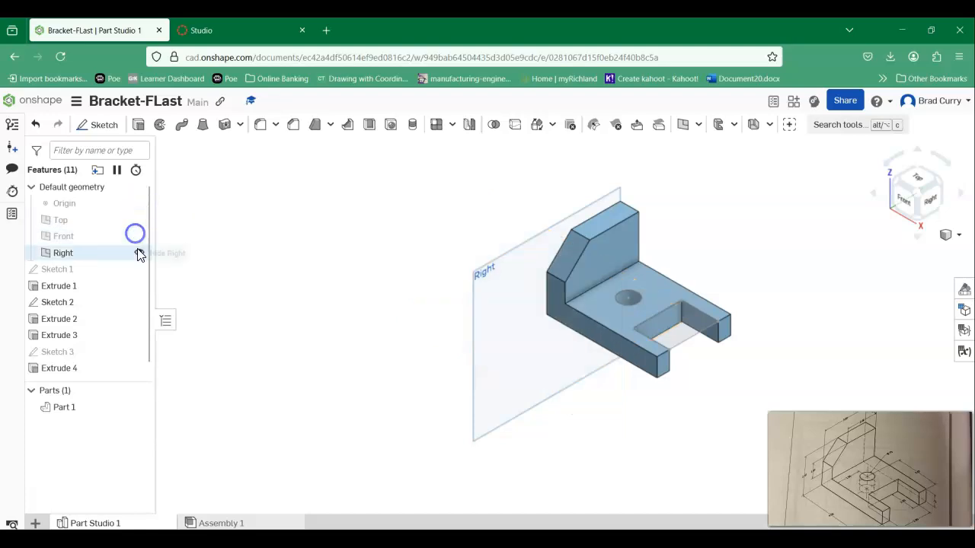
click(140, 252)
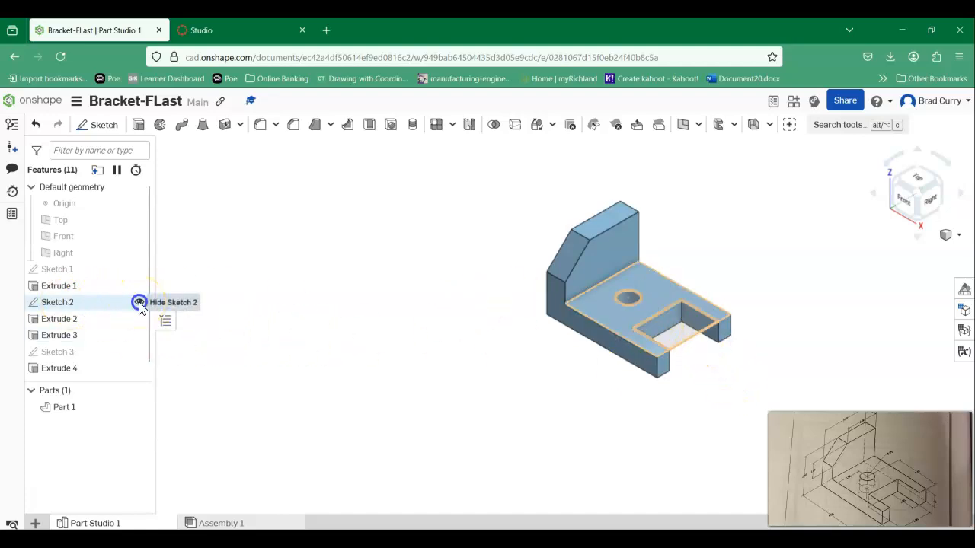
click(139, 303)
mouse_move(370, 355)
middle_down()
mouse_move(288, 366)
mouse_move(242, 359)
middle_up()
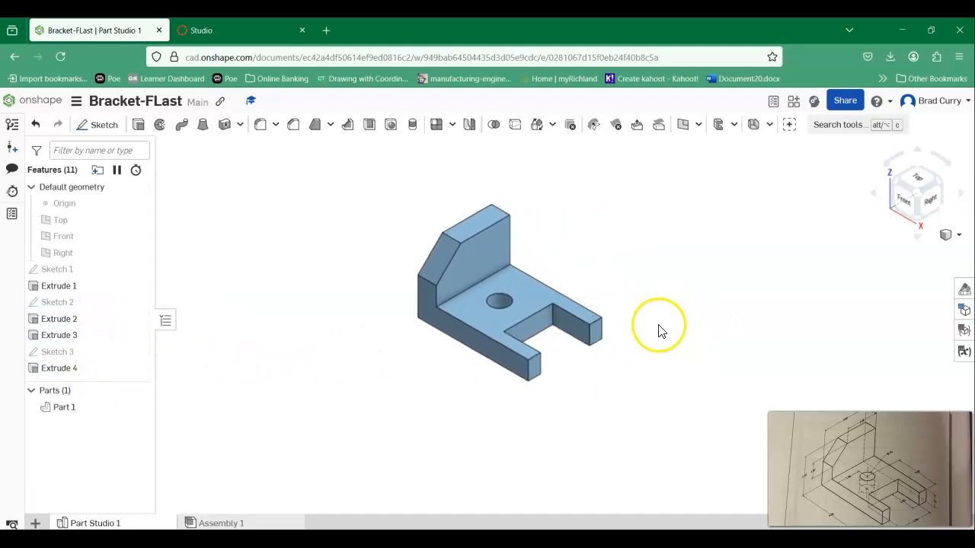